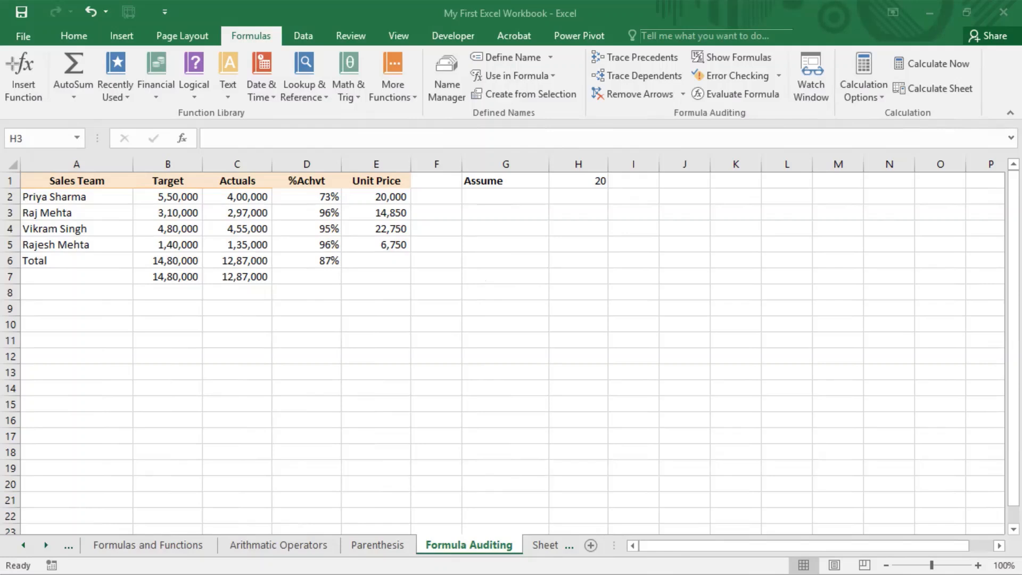
# Drag across the top of the workbook window, then show the Home tab commands
pyautogui.moveTo(13, 22); pyautogui.dragTo(1012, 128)
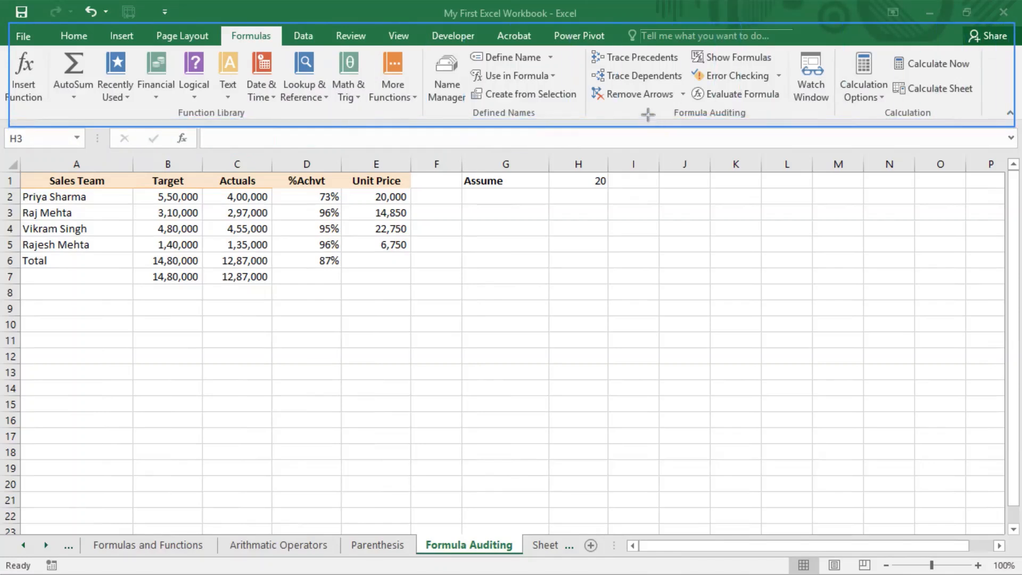
pyautogui.moveTo(584, 45); pyautogui.dragTo(837, 125)
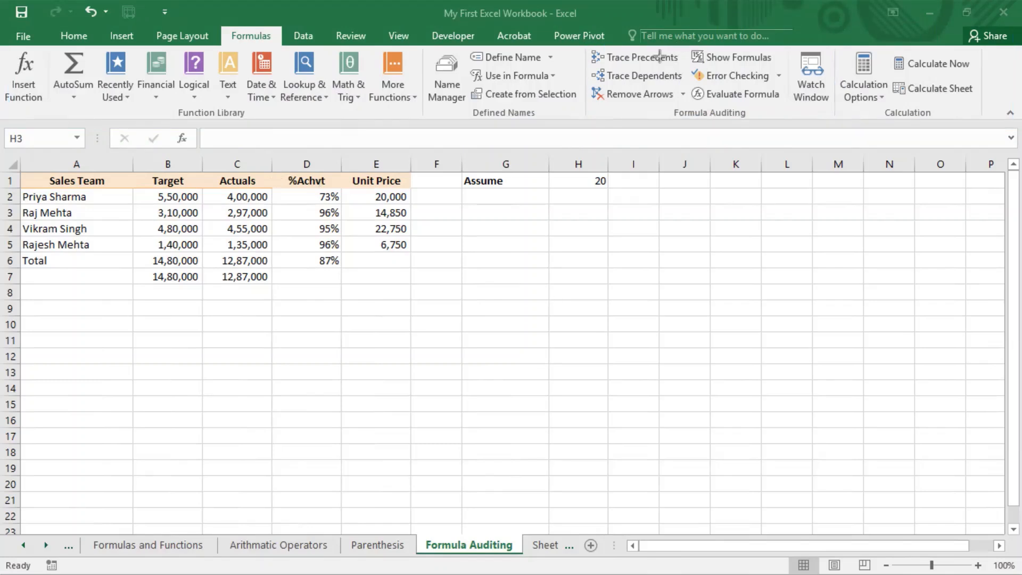
pyautogui.moveTo(576, 41)
pyautogui.mouseDown()
pyautogui.moveTo(590, 70)
pyautogui.moveTo(680, 66)
pyautogui.mouseUp()
pyautogui.click(73, 36)
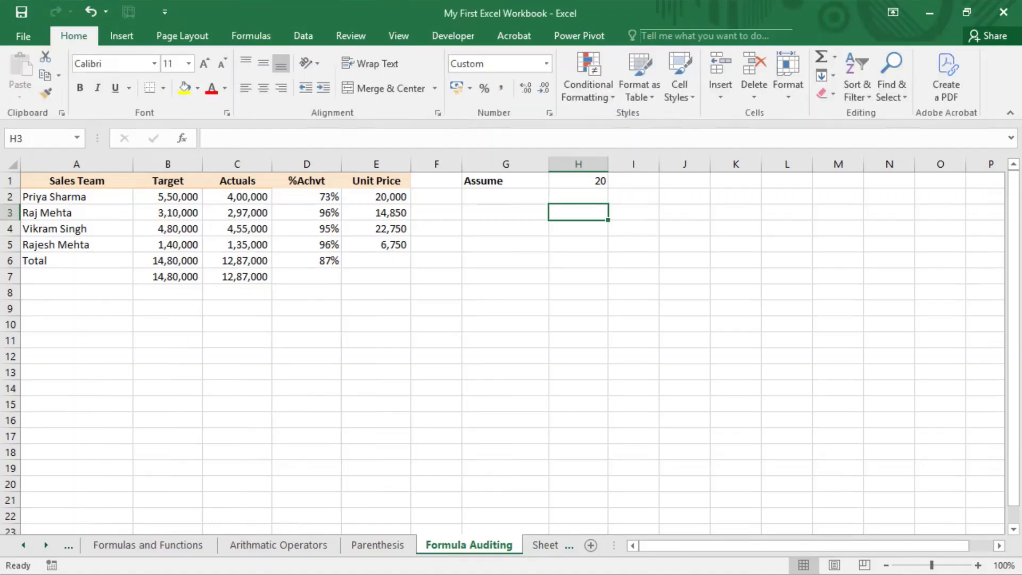
# Launch the On-Screen Keyboard from the Start menu's recent apps
pyautogui.press('super')
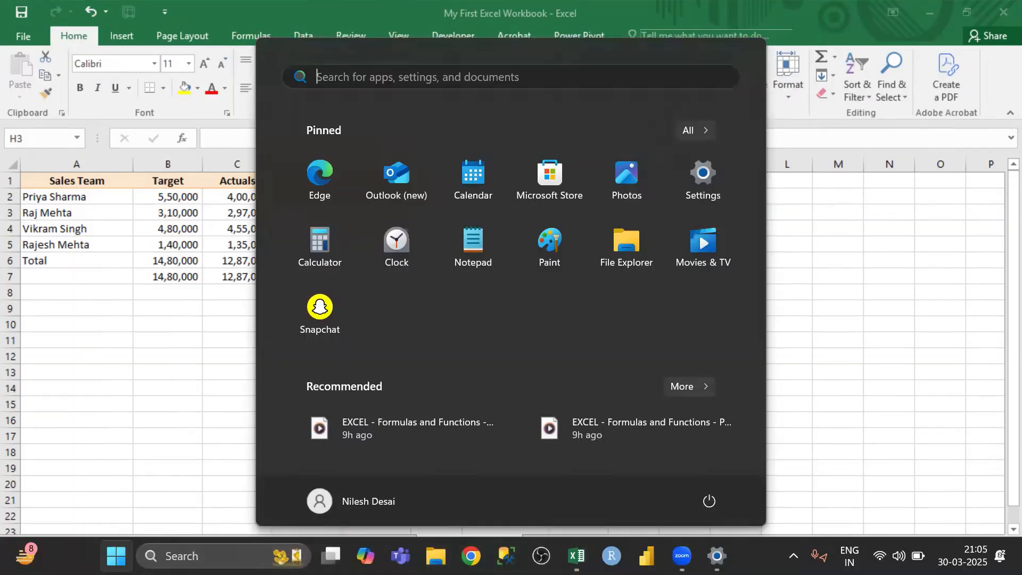
pyautogui.click(218, 556)
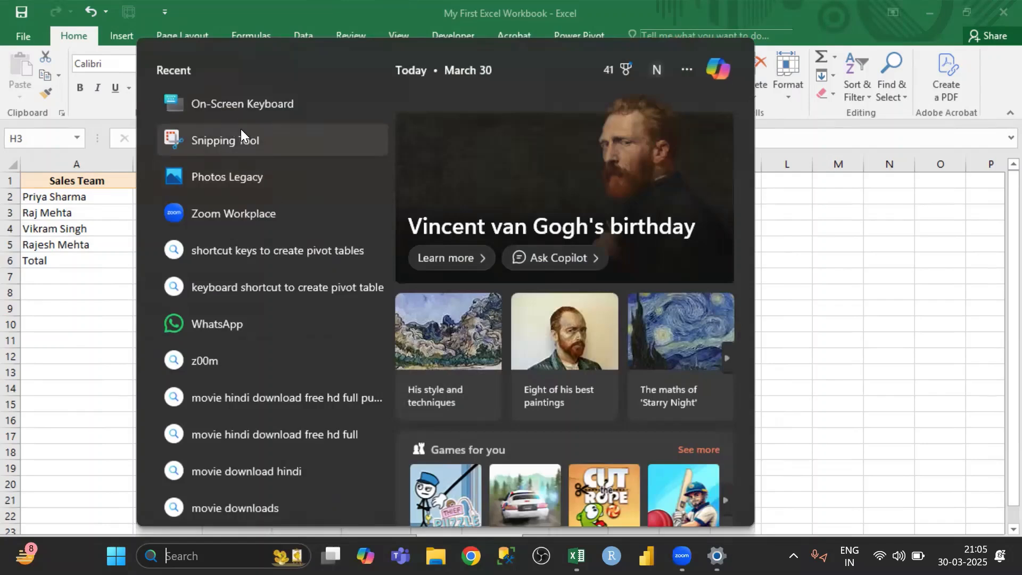
pyautogui.click(242, 109)
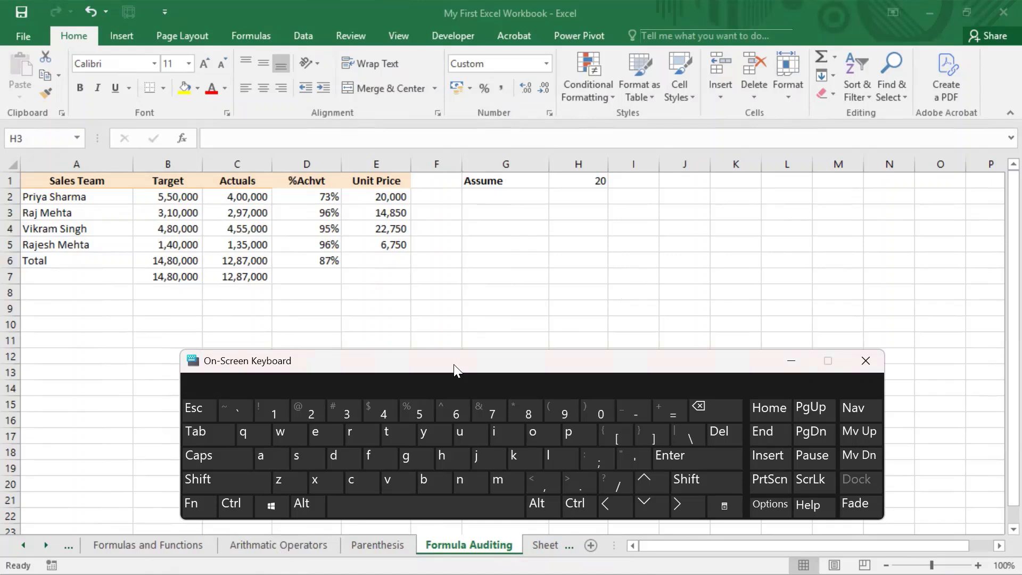
# Use the On-Screen Keyboard's Alt then M to open the Formulas tab
pyautogui.click(297, 514)
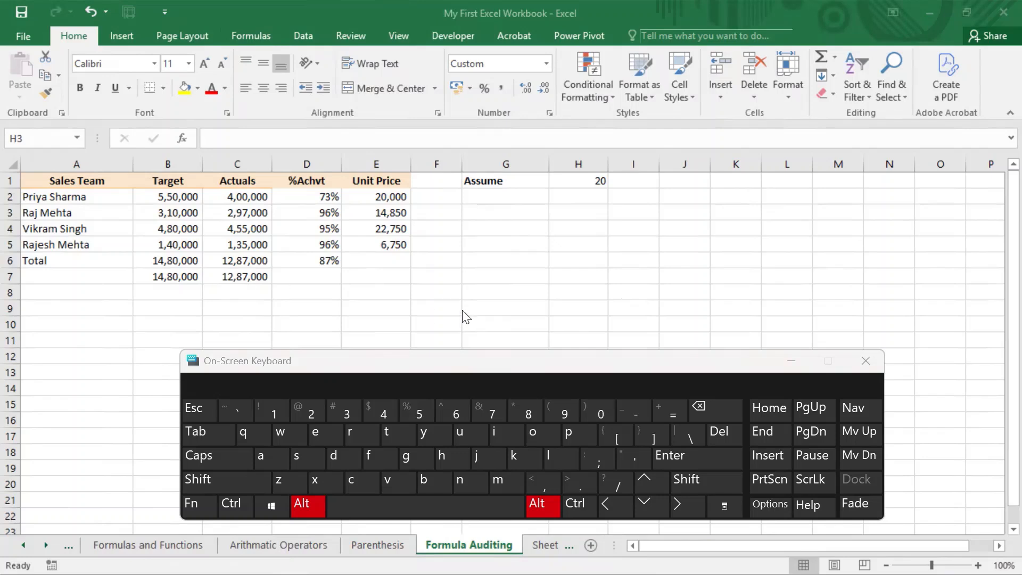
pyautogui.click(436, 215)
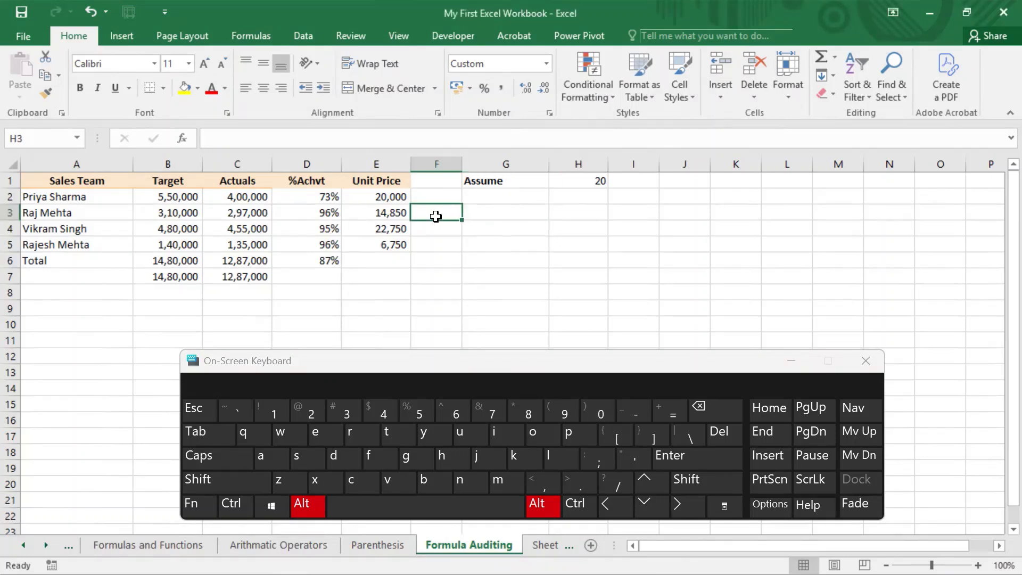
pyautogui.click(307, 509)
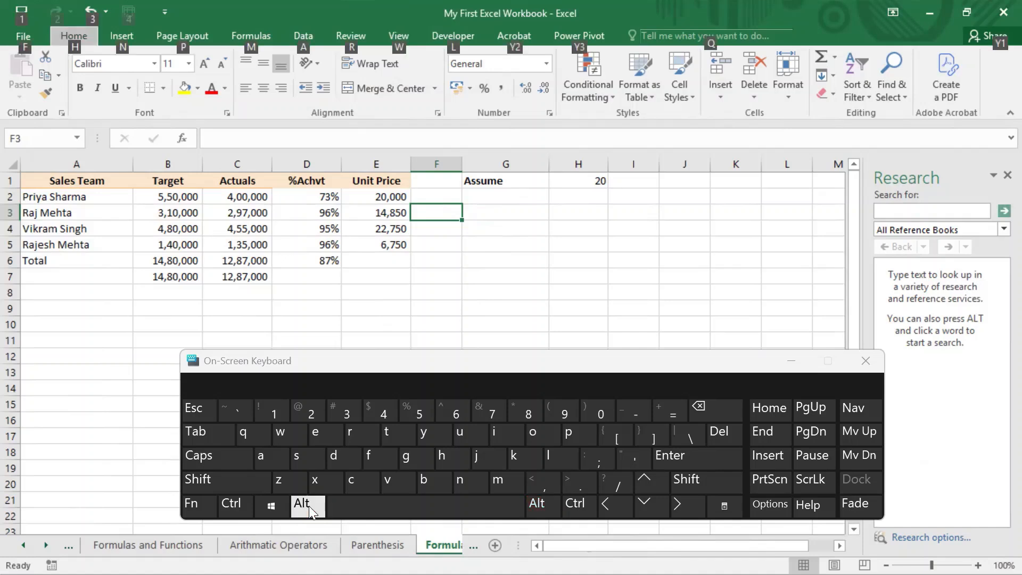
pyautogui.click(309, 506)
pyautogui.click(504, 483)
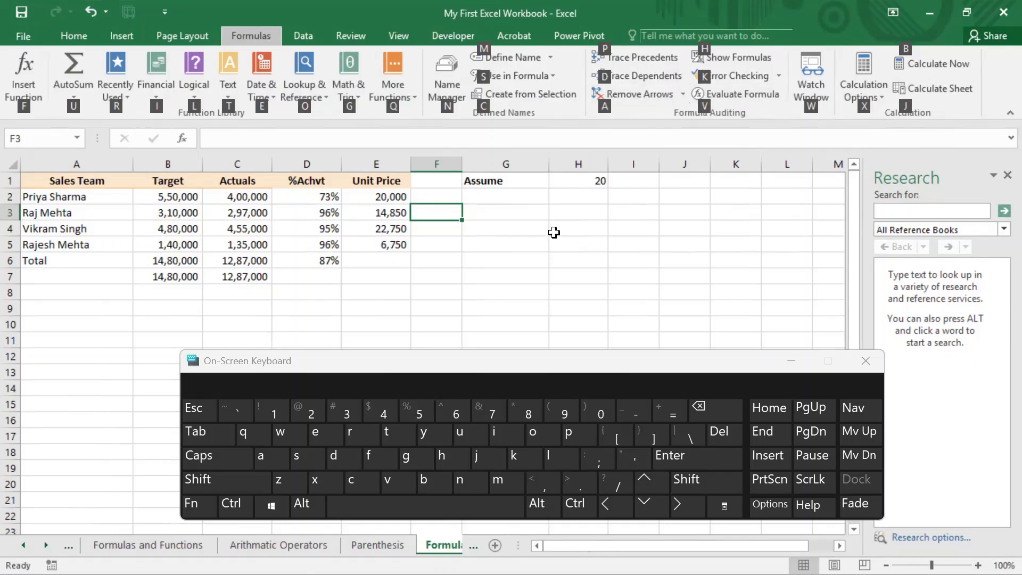
# Dismiss the shortcut letters and close the Research pane and On-Screen Keyboard
pyautogui.click(567, 257)
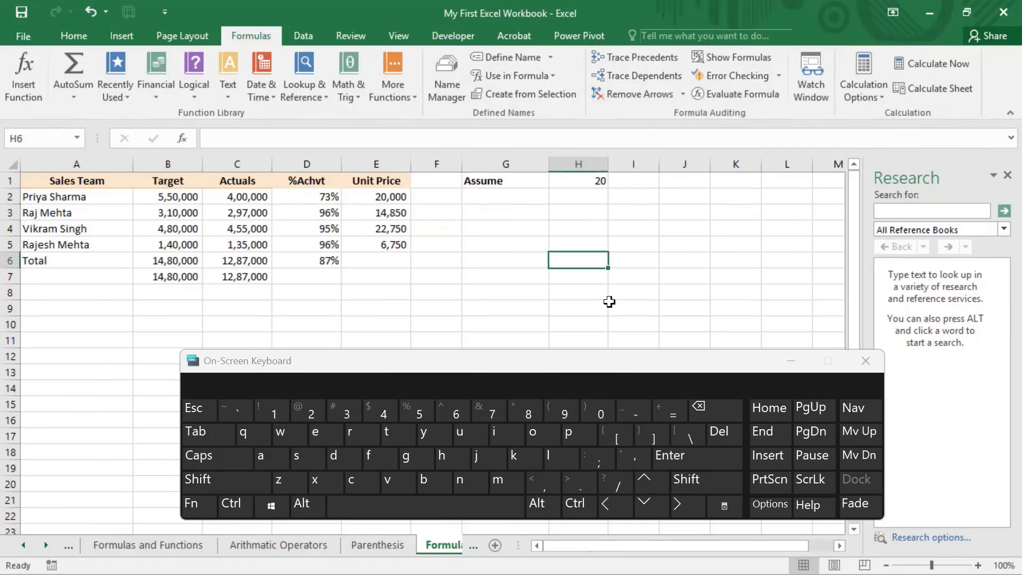
pyautogui.click(1006, 176)
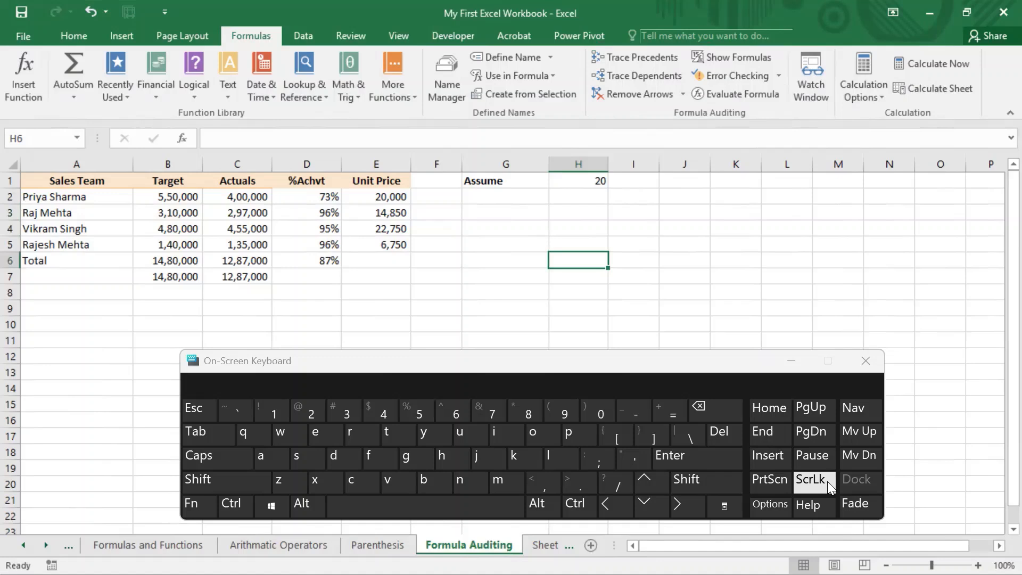
pyautogui.click(863, 362)
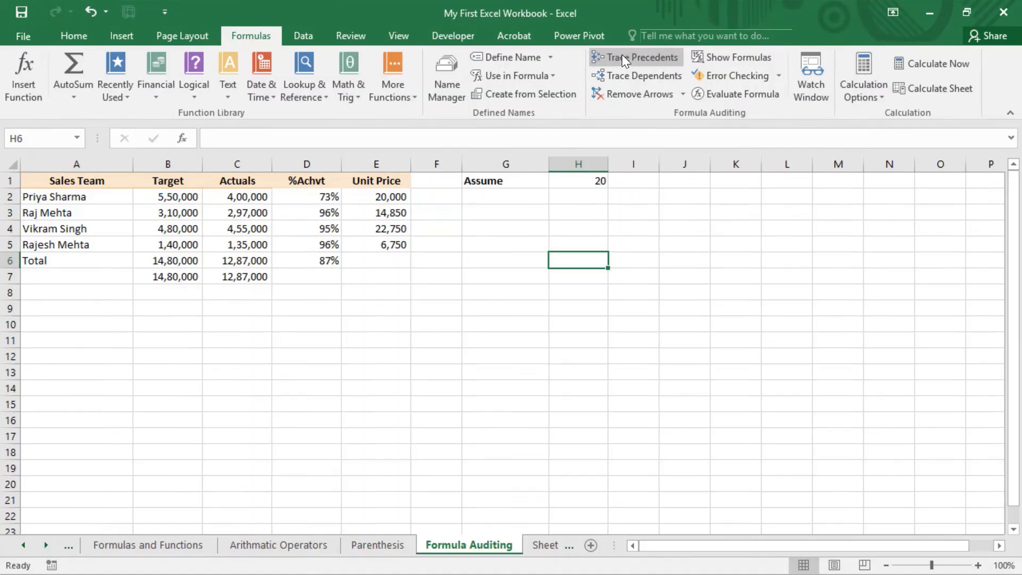
# Select cell H4 beneath the Assume value of 20
pyautogui.click(599, 232)
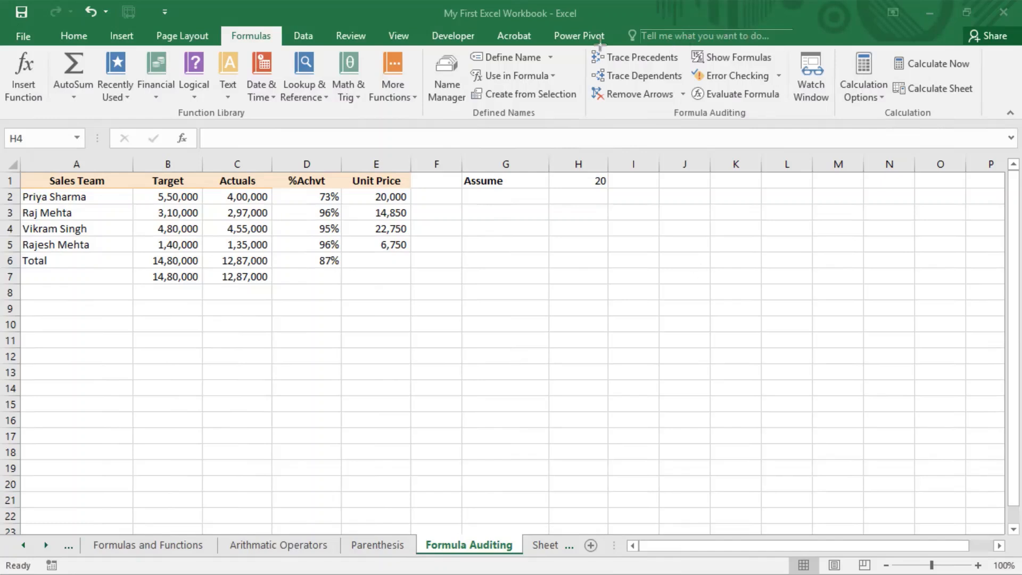
pyautogui.moveTo(580, 40)
pyautogui.mouseDown()
pyautogui.moveTo(827, 133)
pyautogui.moveTo(841, 120)
pyautogui.mouseUp()
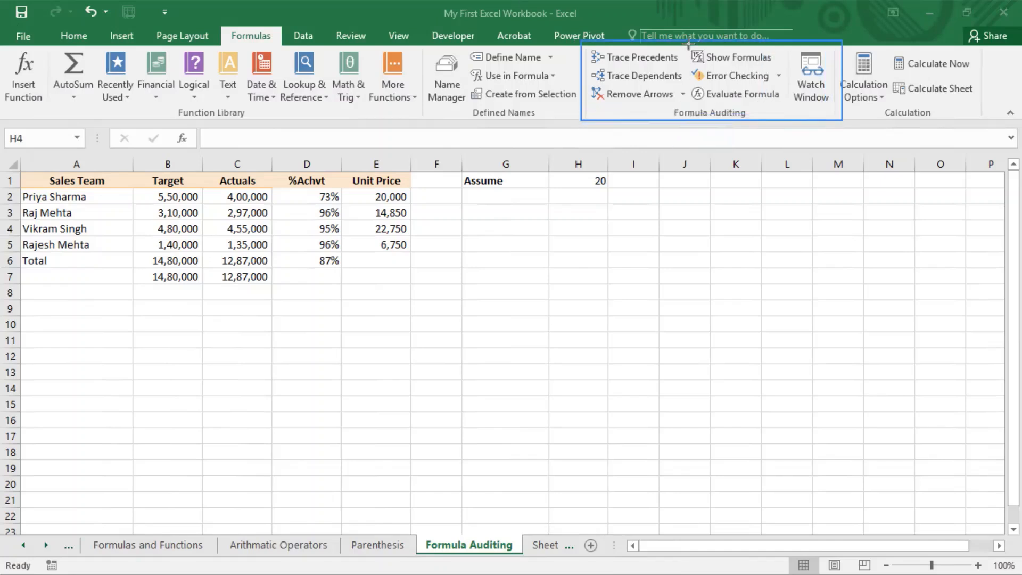
pyautogui.moveTo(688, 45)
pyautogui.mouseDown()
pyautogui.moveTo(711, 74)
pyautogui.moveTo(761, 86)
pyautogui.moveTo(774, 68)
pyautogui.mouseUp()
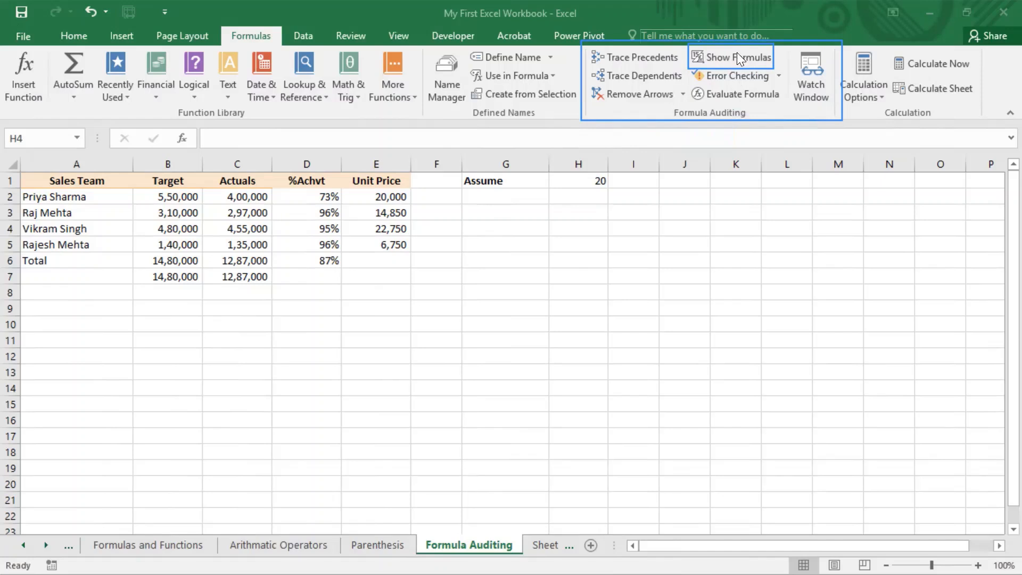
pyautogui.click(736, 53)
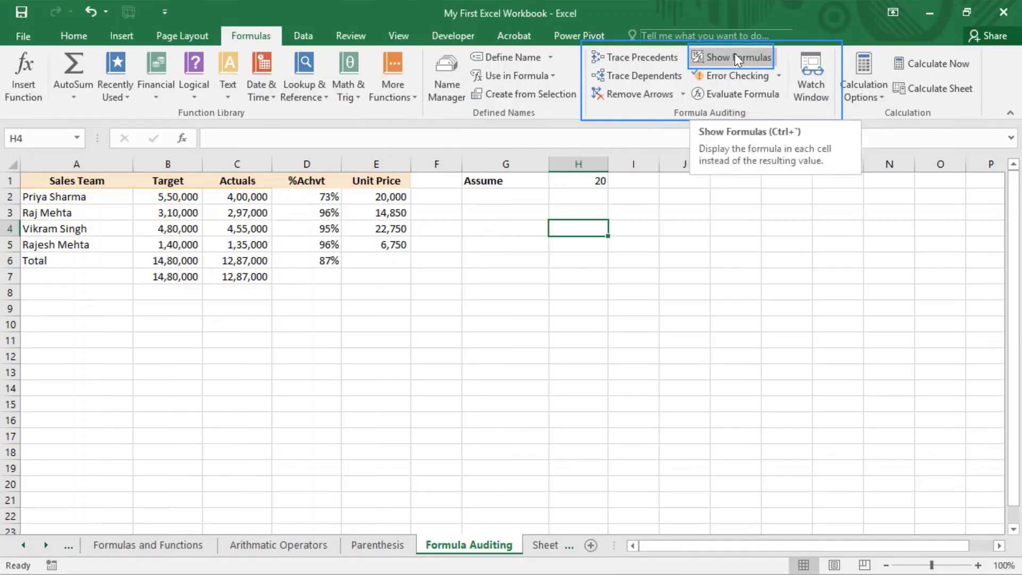
pyautogui.click(736, 54)
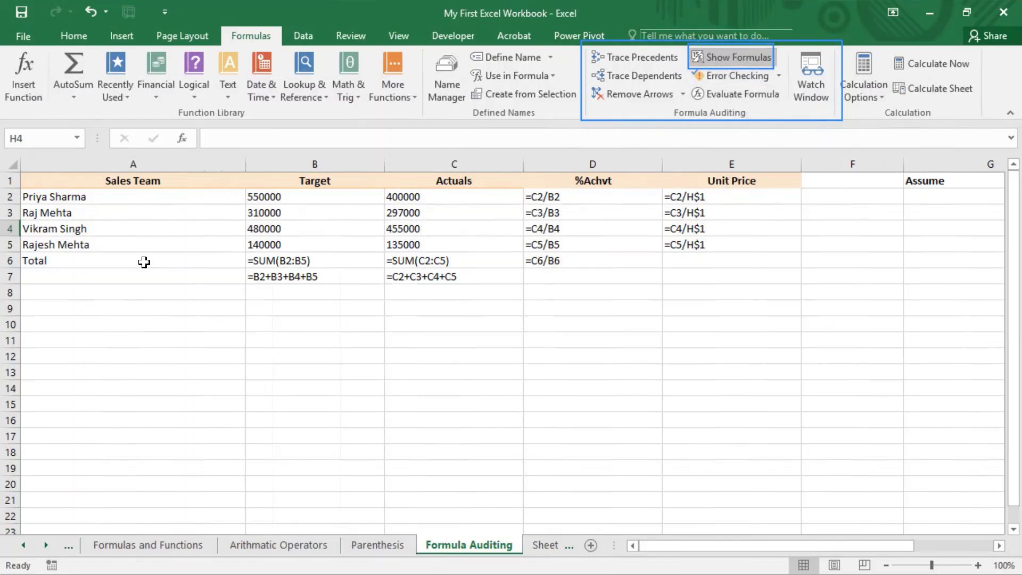
pyautogui.click(728, 57)
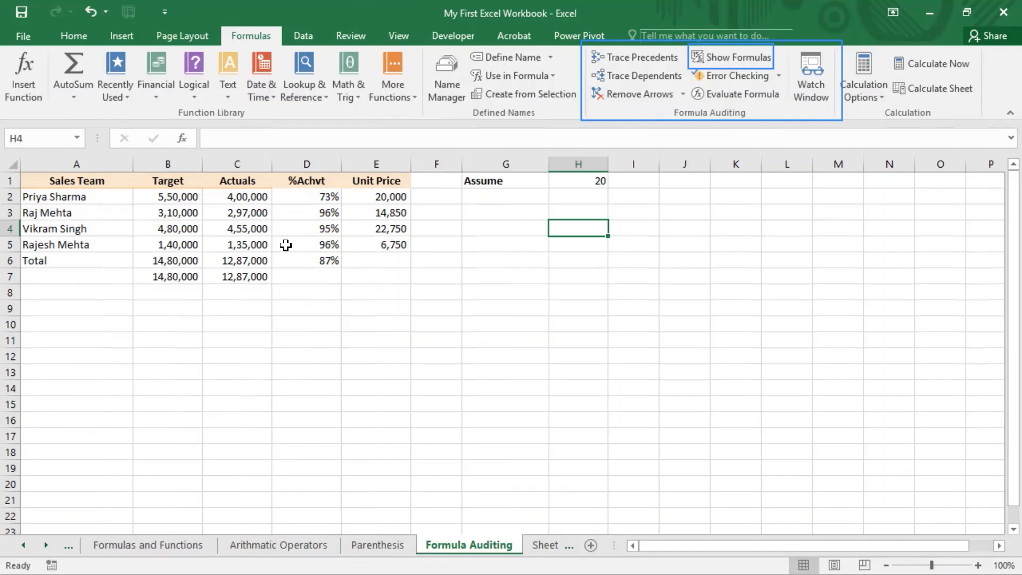
pyautogui.click(723, 56)
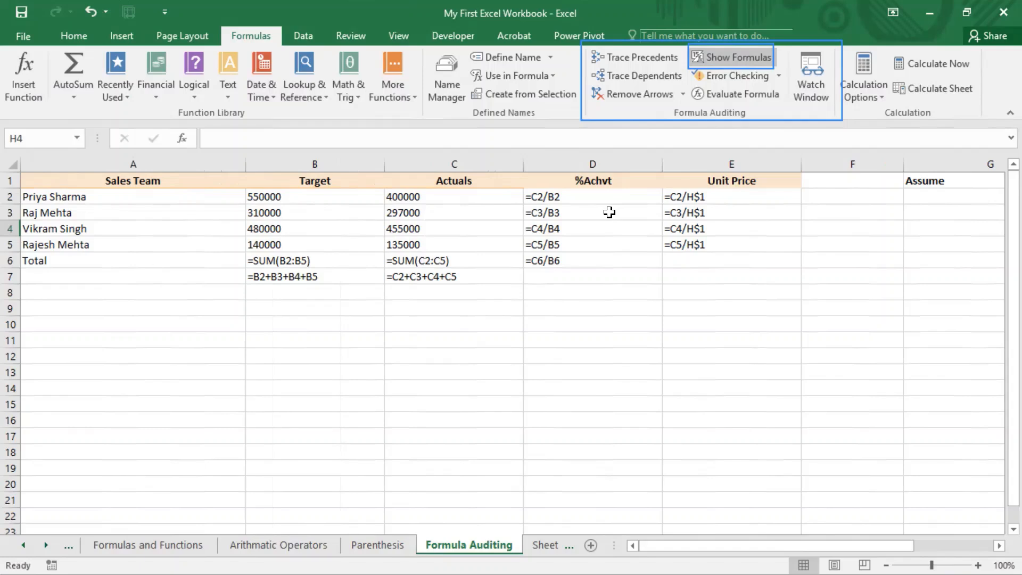
pyautogui.click(729, 55)
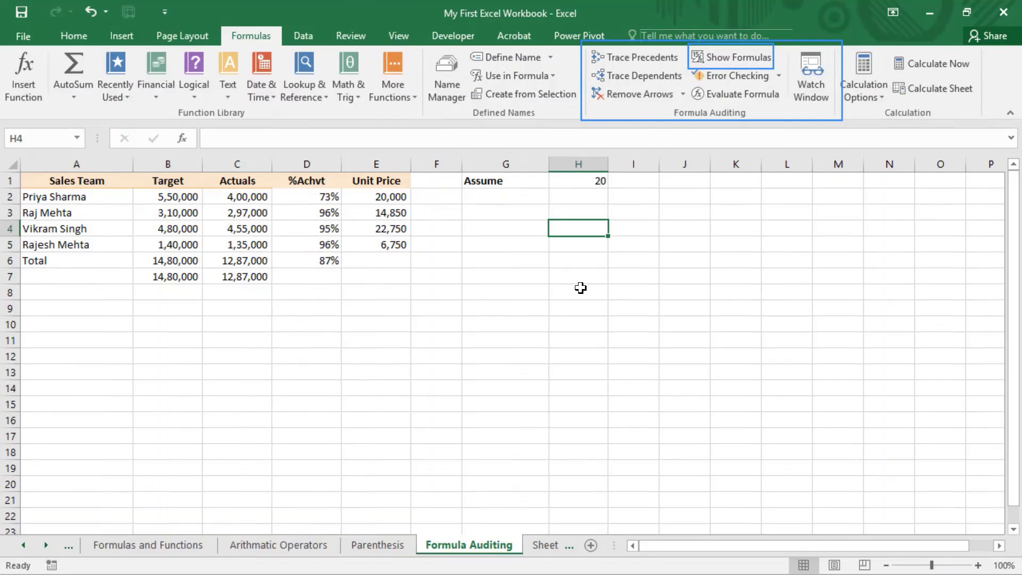
pyautogui.press('Print')
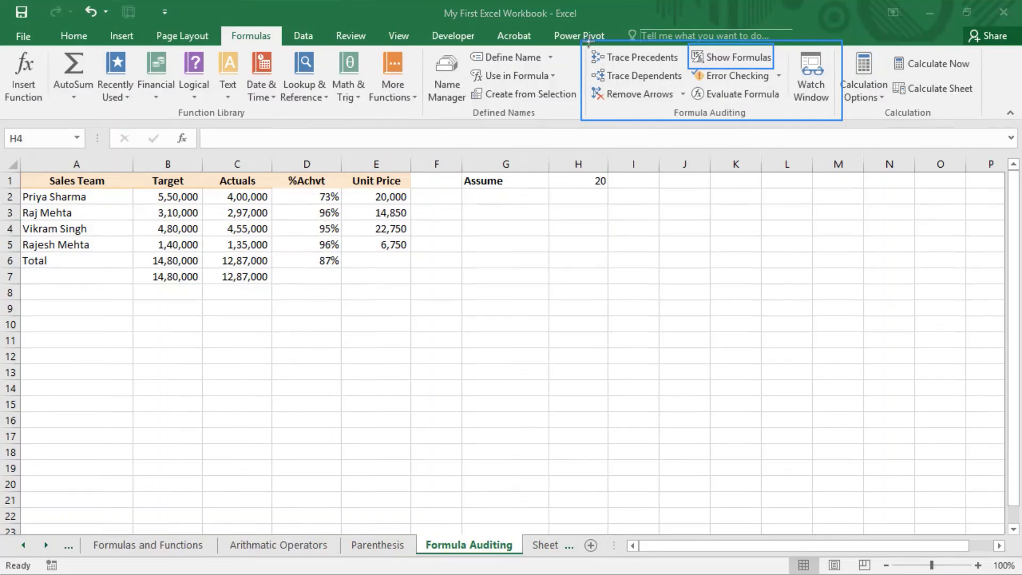
pyautogui.moveTo(584, 42)
pyautogui.mouseDown()
pyautogui.moveTo(589, 59)
pyautogui.moveTo(693, 69)
pyautogui.moveTo(685, 66)
pyautogui.mouseUp()
pyautogui.click(755, 345)
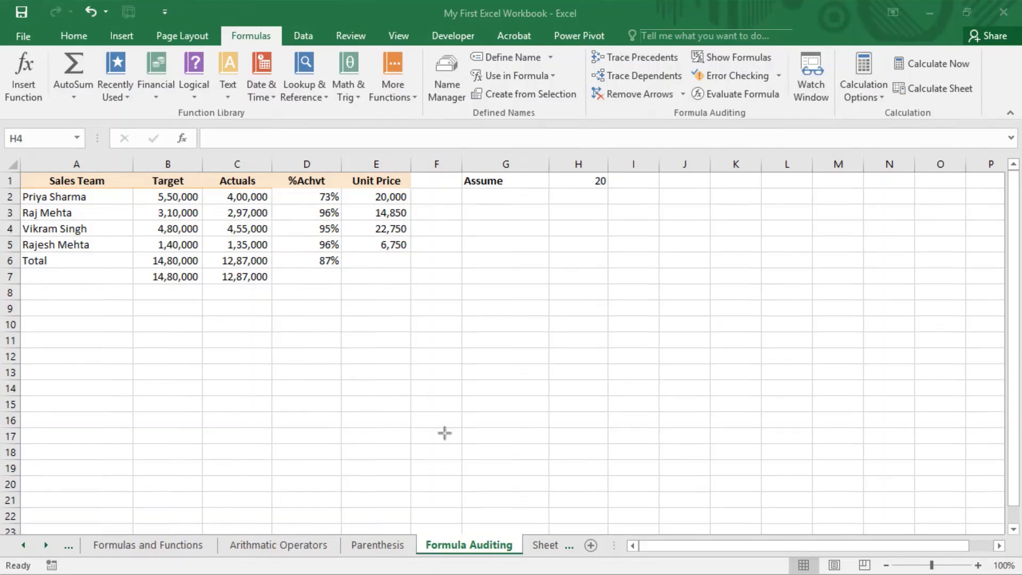
pyautogui.click(652, 56)
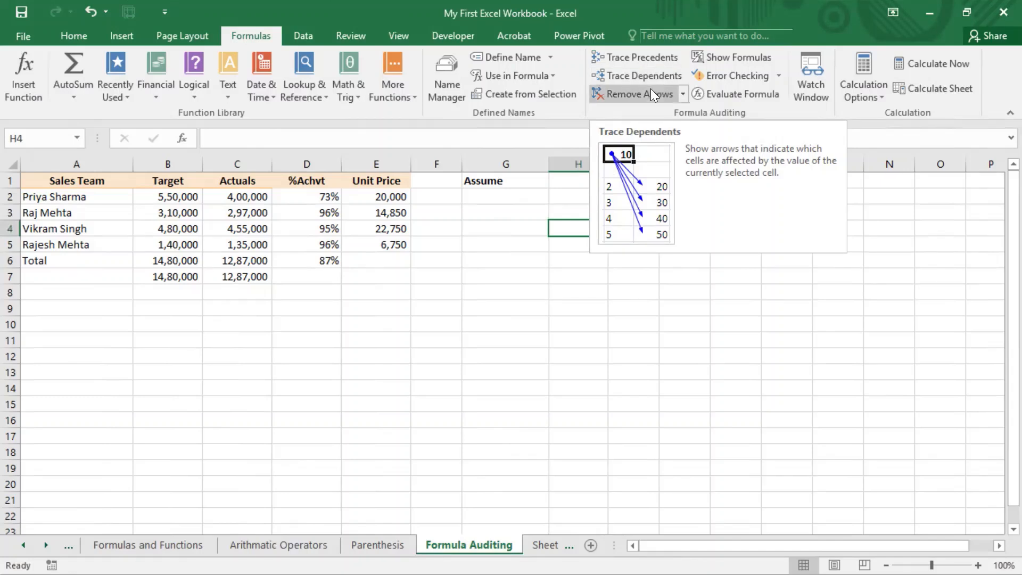
pyautogui.click(683, 95)
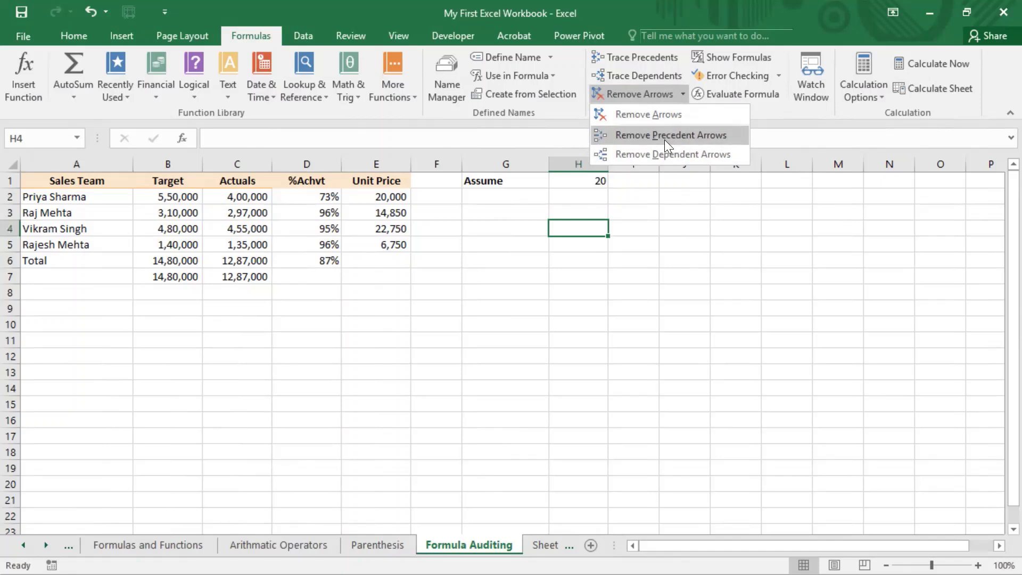
pyautogui.click(732, 59)
pyautogui.click(733, 59)
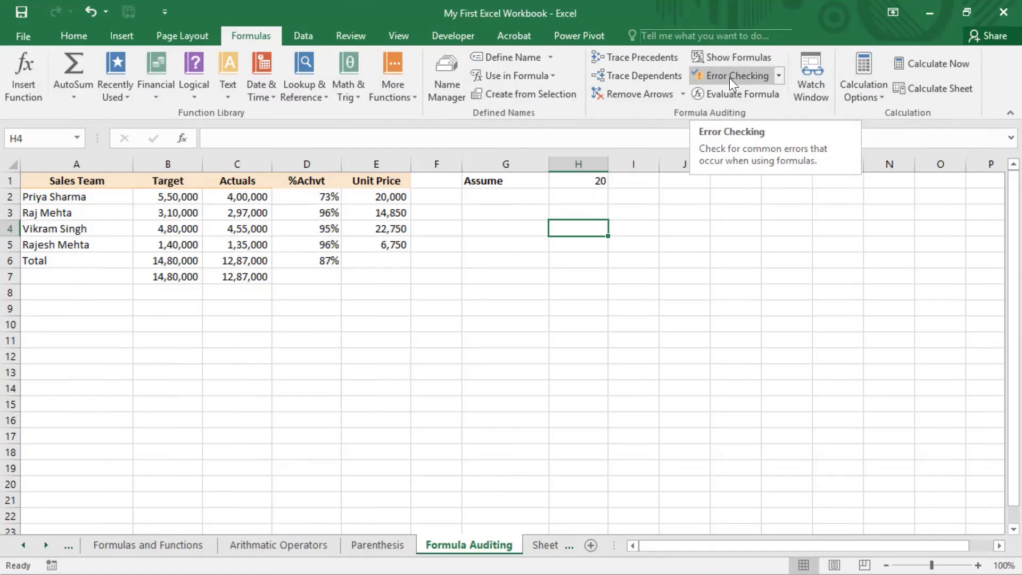
pyautogui.click(778, 76)
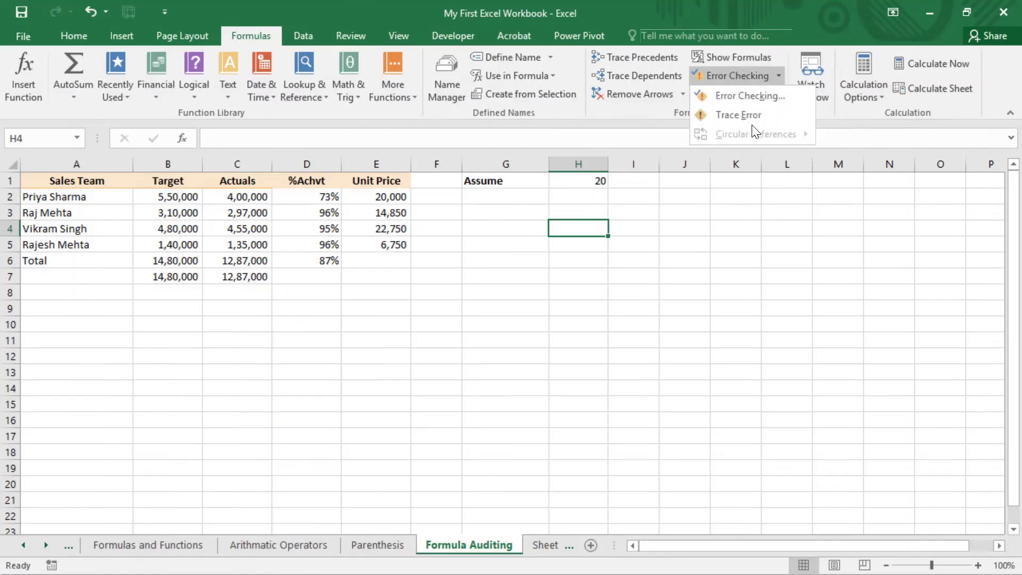
pyautogui.click(712, 201)
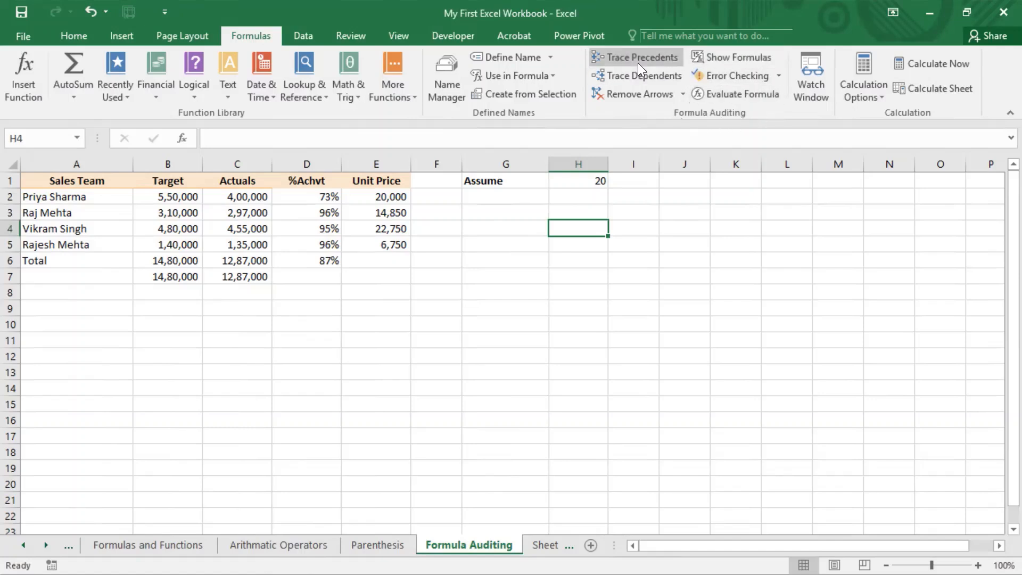
pyautogui.click(726, 326)
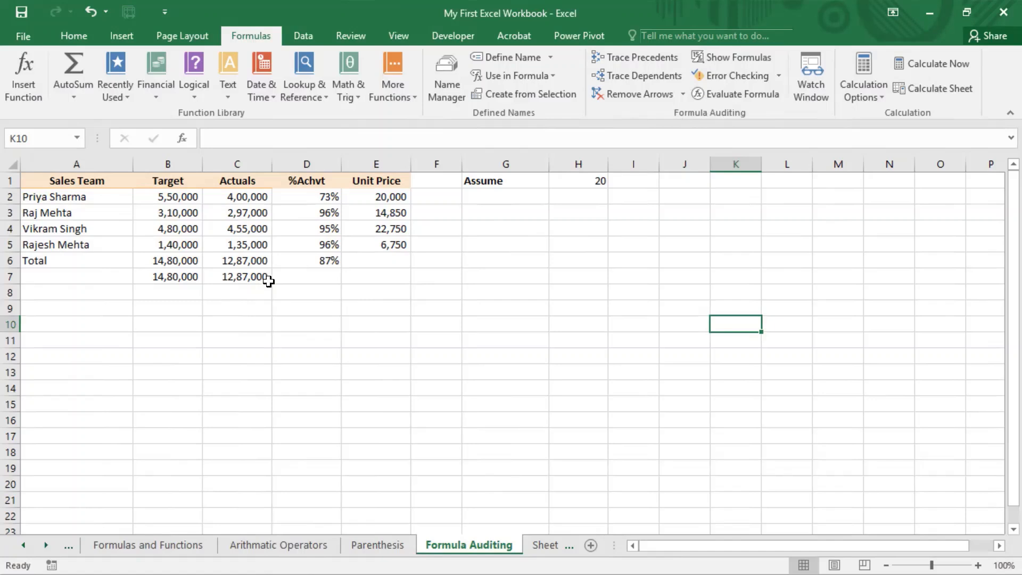
# Inspect the Actuals total in C6 and the duplicate total in C7
pyautogui.click(251, 262)
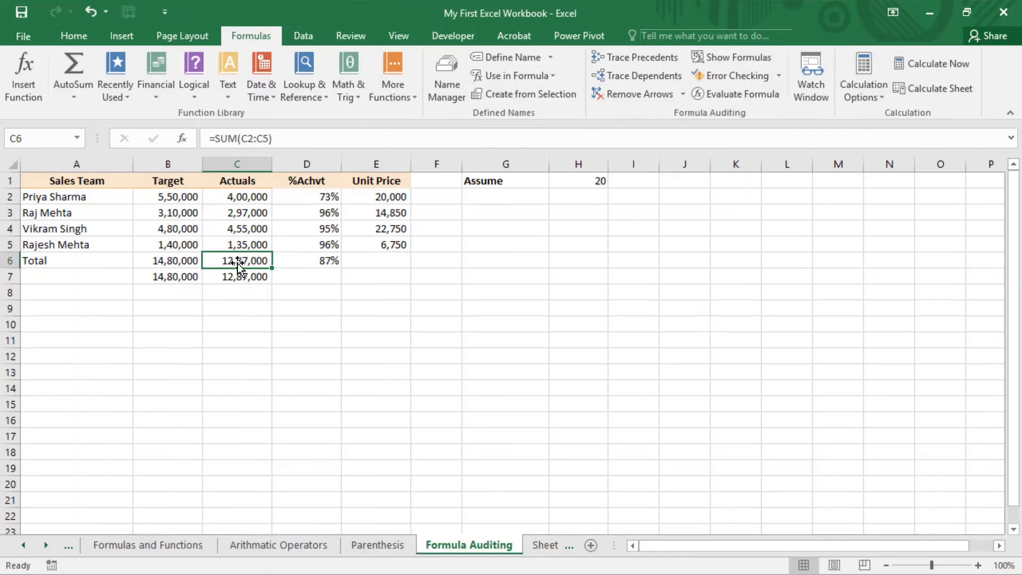
pyautogui.click(248, 311)
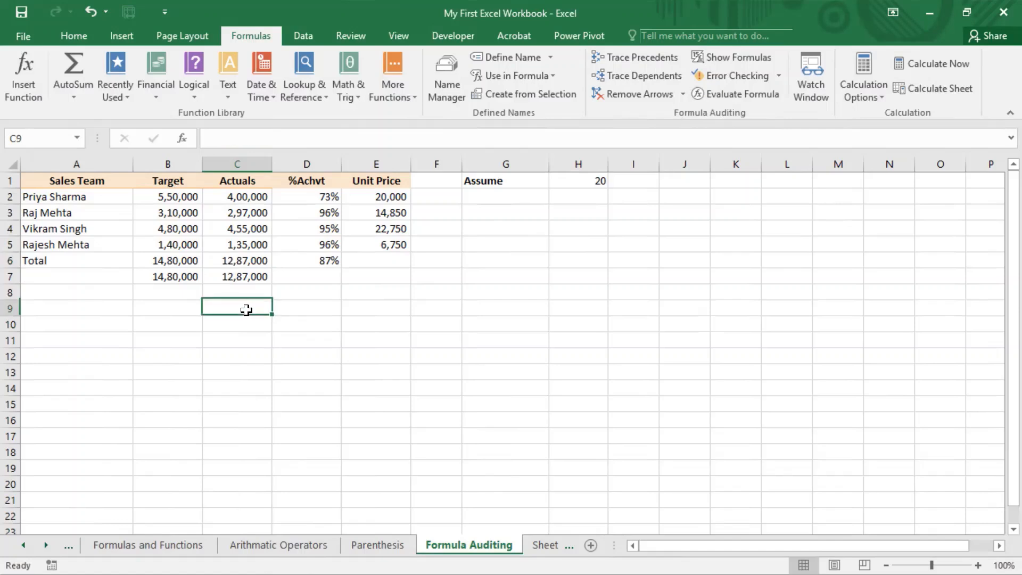
pyautogui.click(230, 257)
pyautogui.click(243, 275)
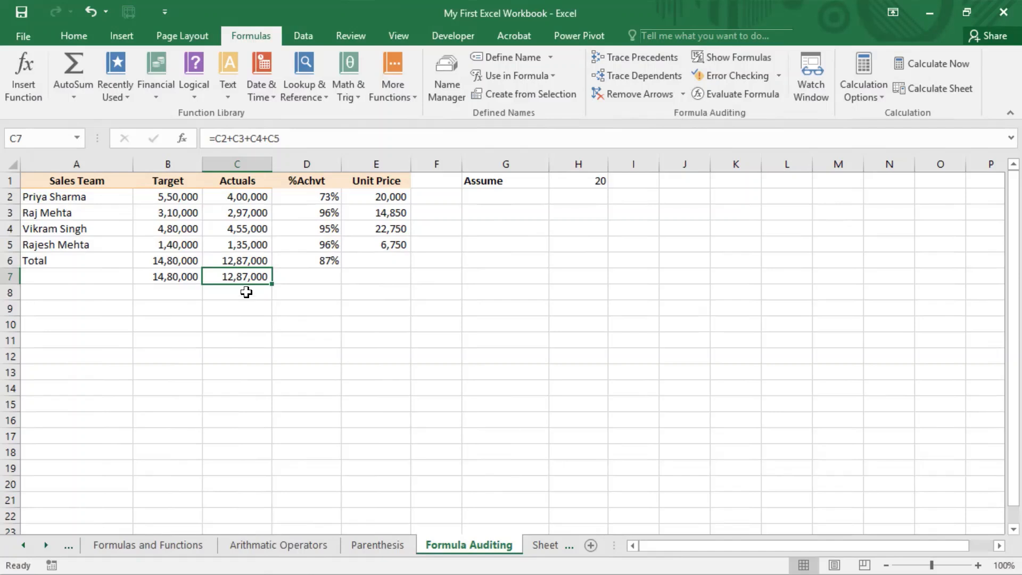
# Delete the duplicate totals in B7:C7, restoring C6's =SUM(C2:C5) with undo
pyautogui.moveTo(190, 277); pyautogui.dragTo(241, 276)
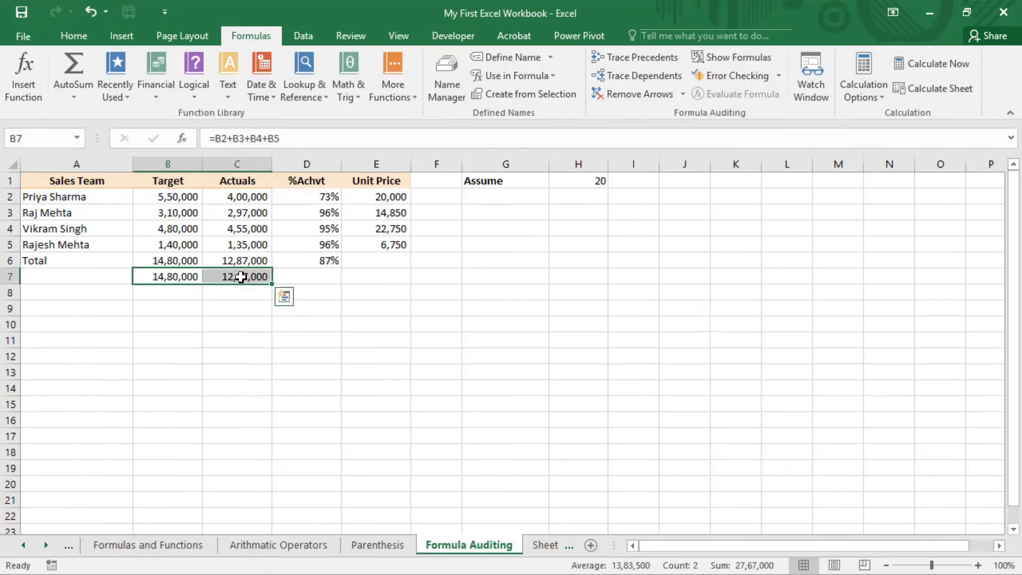
pyautogui.press('Delete')
pyautogui.click(250, 262)
pyautogui.press('Delete')
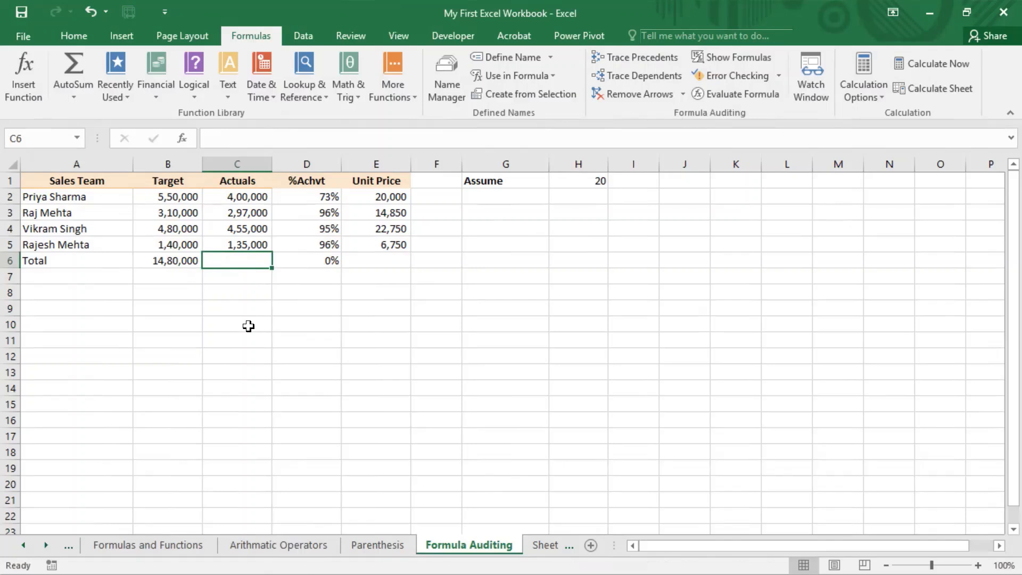
pyautogui.hotkey('ctrl', 'z')
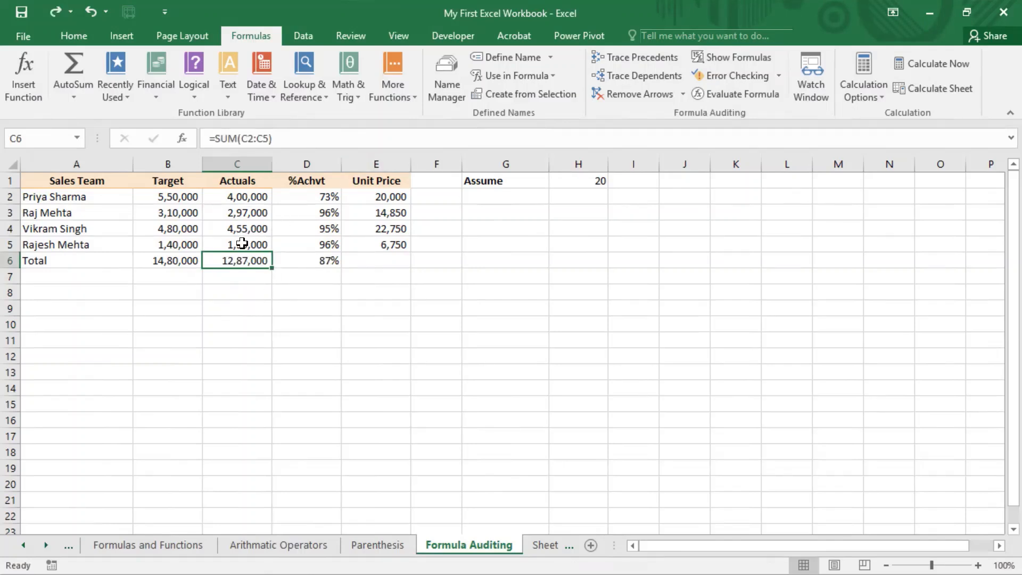
pyautogui.click(643, 60)
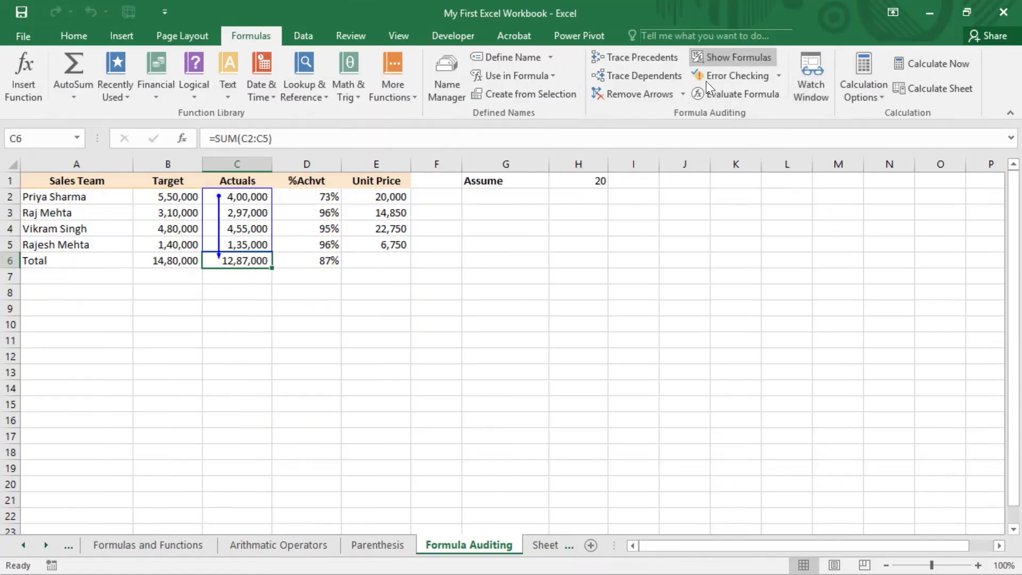
pyautogui.click(639, 93)
pyautogui.click(493, 239)
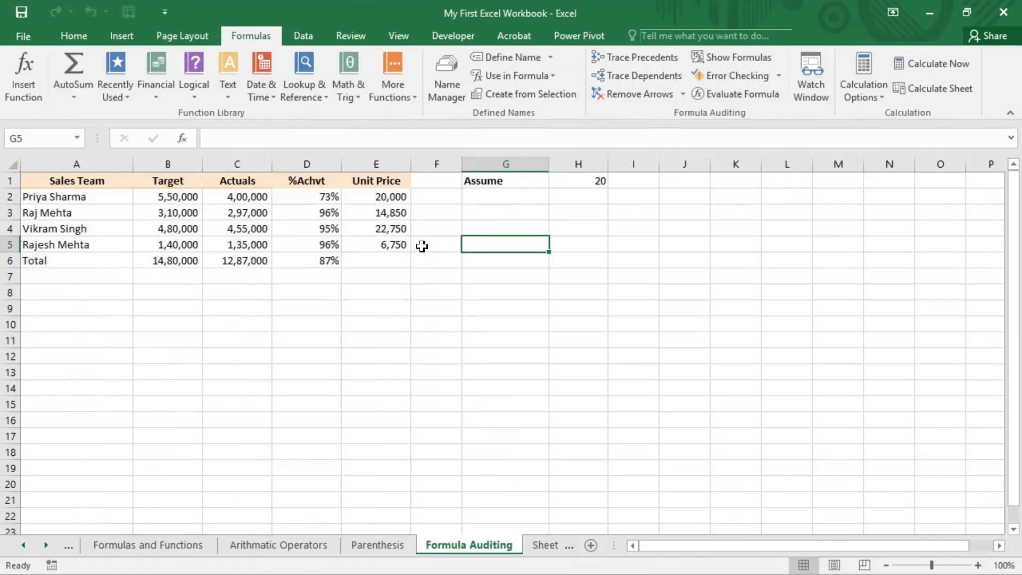
# Trace precedents of E2's =C2/H$1, showing arrows from C2 and H1
pyautogui.click(391, 200)
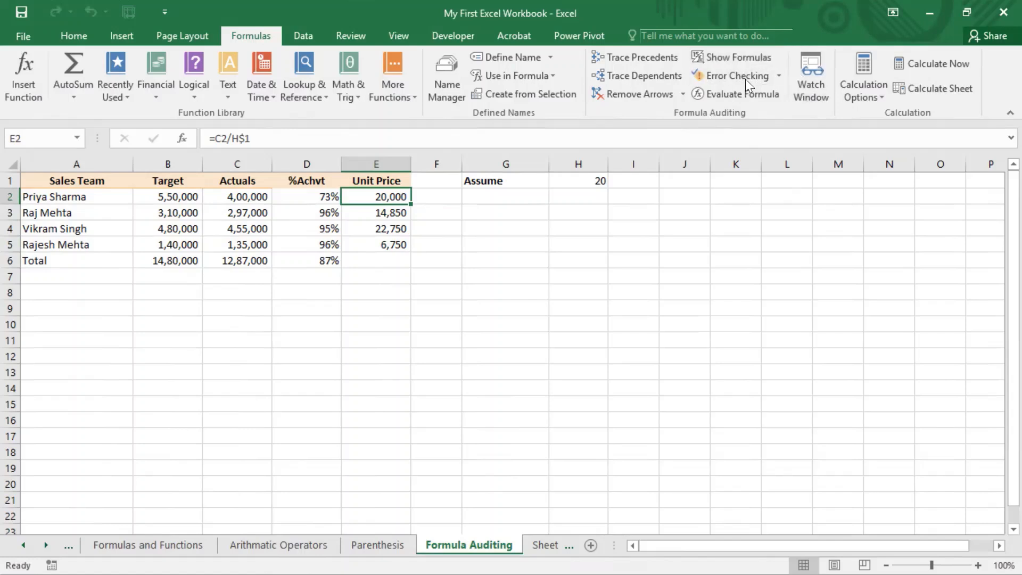
pyautogui.click(642, 57)
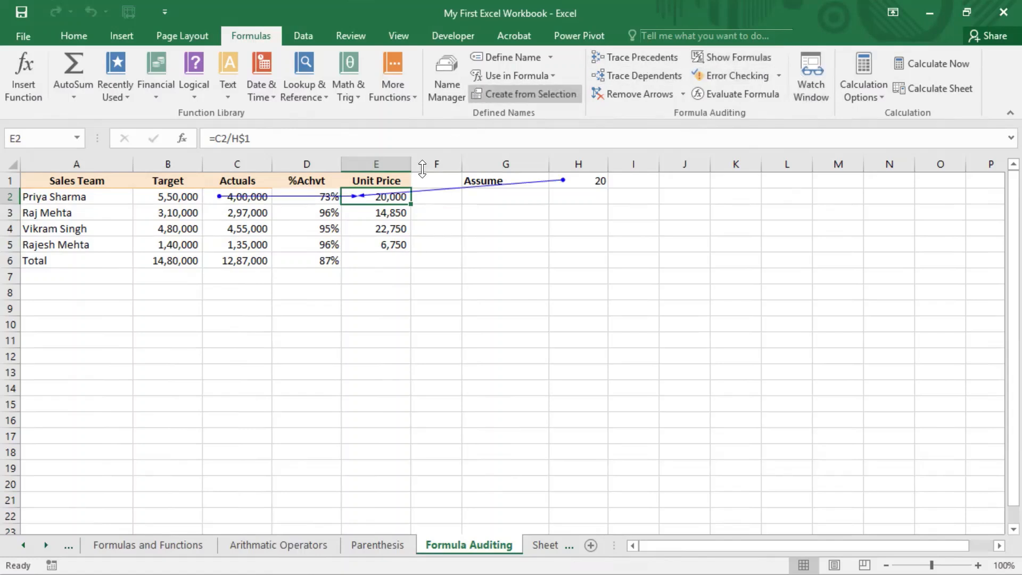
pyautogui.click(582, 185)
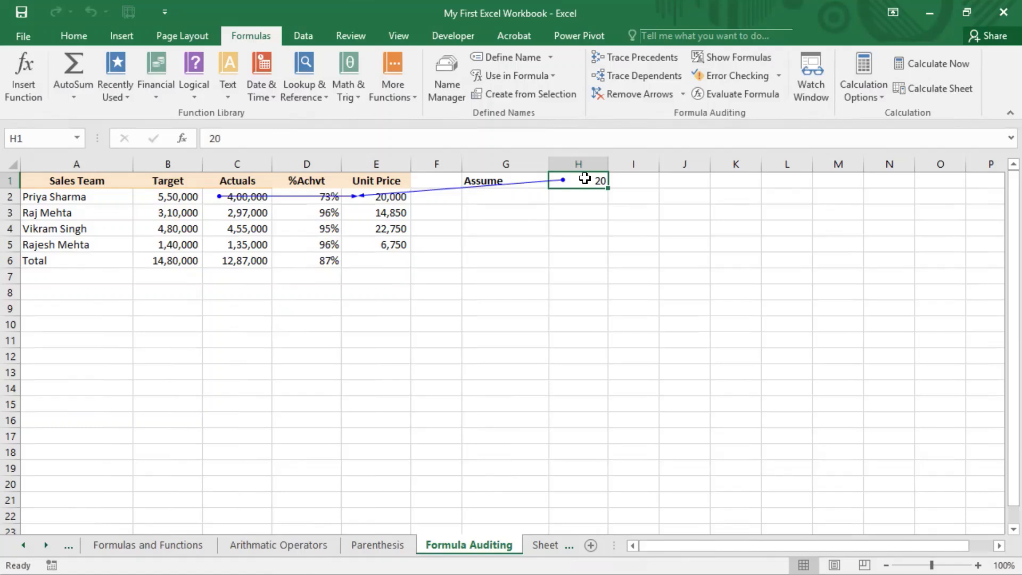
pyautogui.click(401, 197)
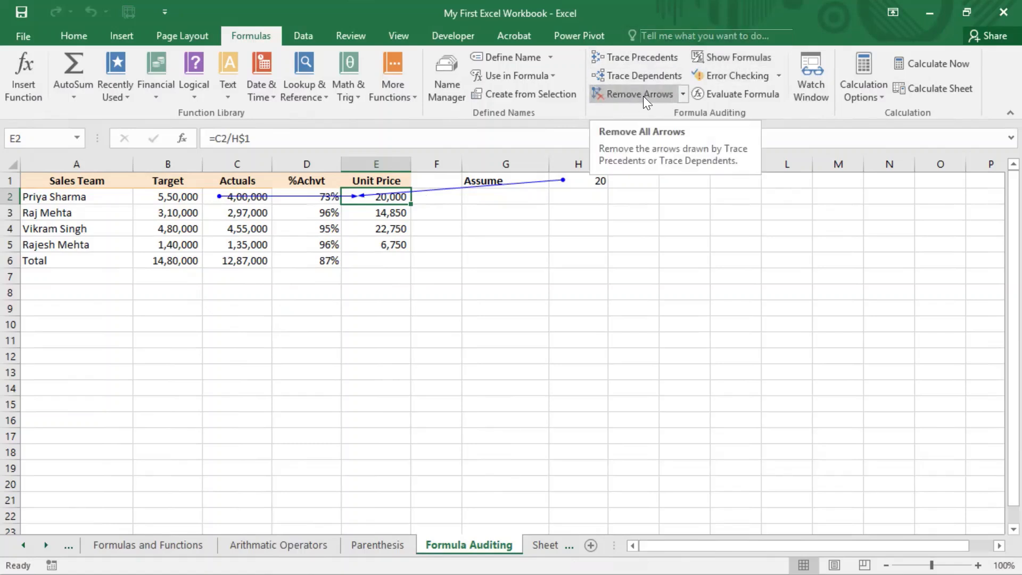
# Remove only the precedent arrows pointing into E2
pyautogui.click(683, 94)
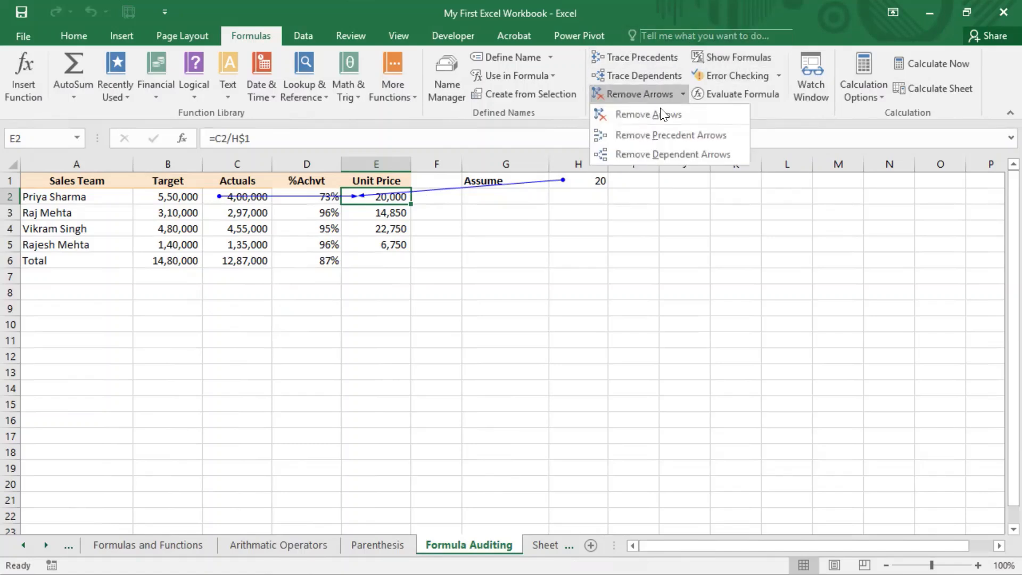
pyautogui.click(660, 135)
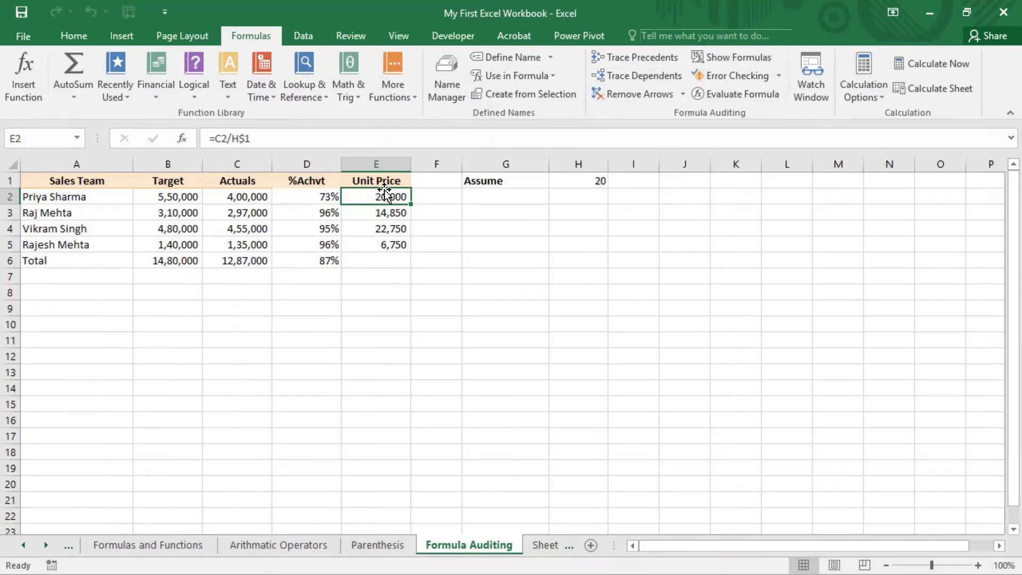
pyautogui.click(229, 194)
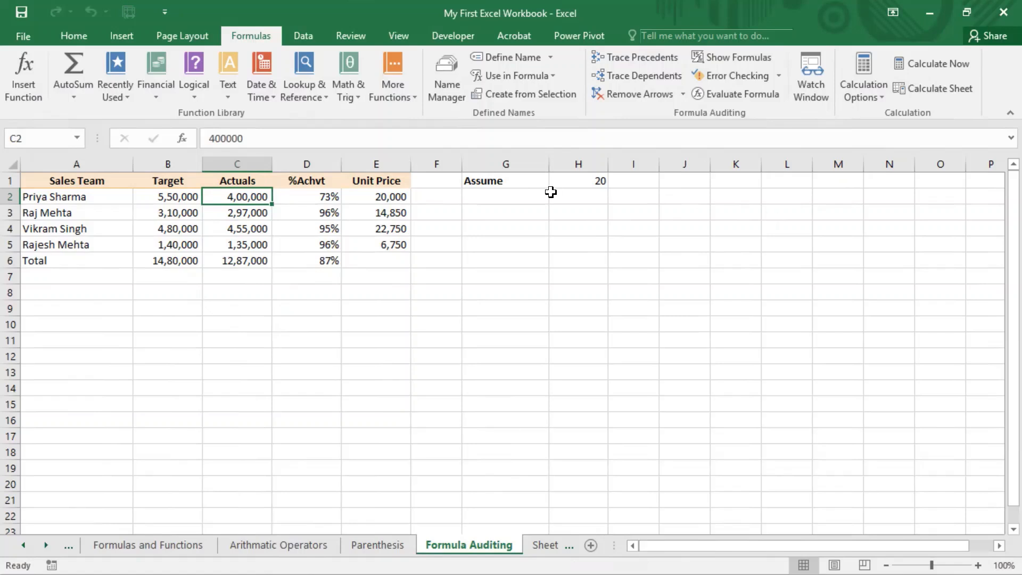
pyautogui.click(588, 185)
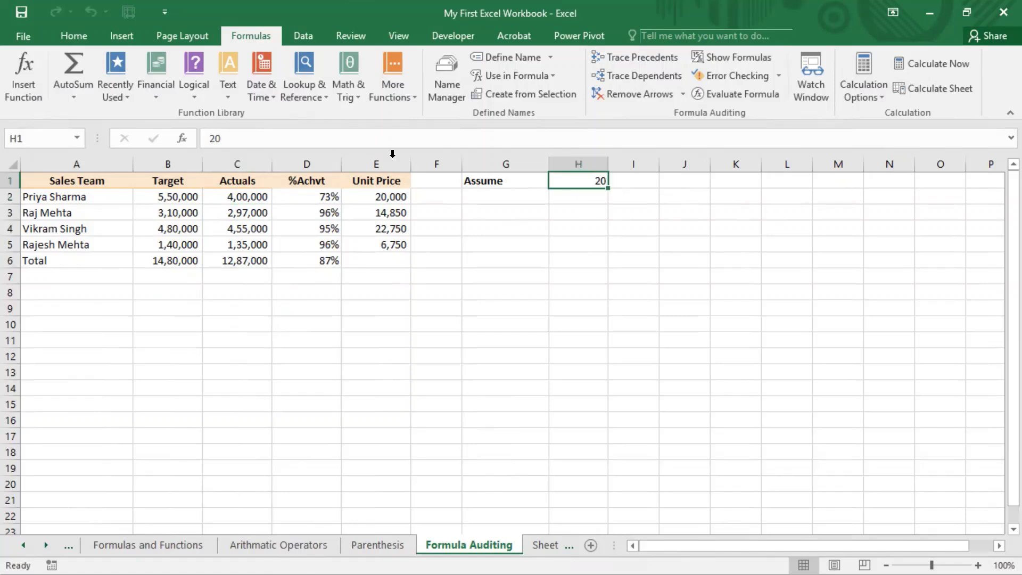
pyautogui.moveTo(57, 181); pyautogui.dragTo(375, 262)
pyautogui.click(647, 217)
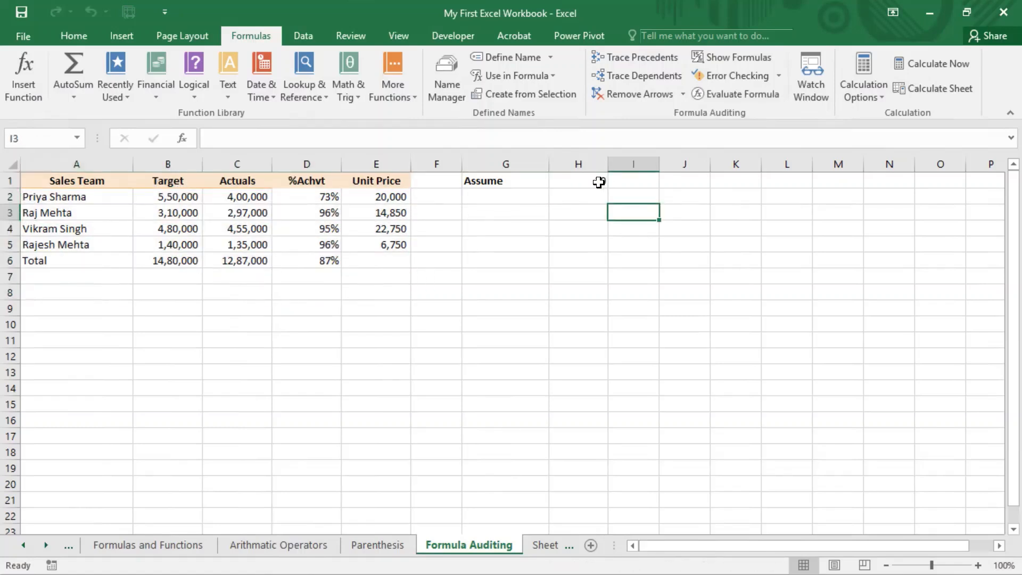
pyautogui.click(599, 182)
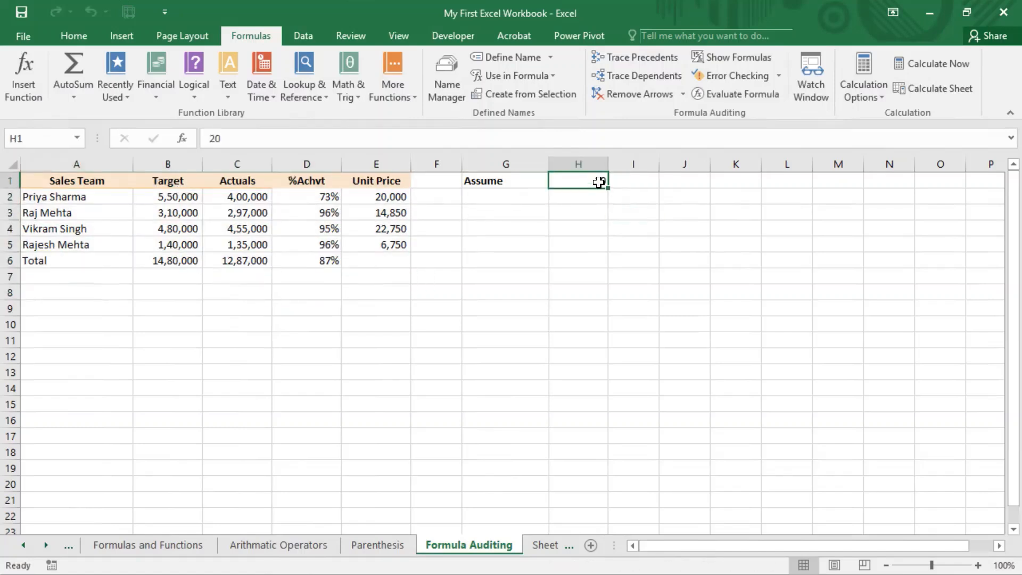
pyautogui.click(639, 76)
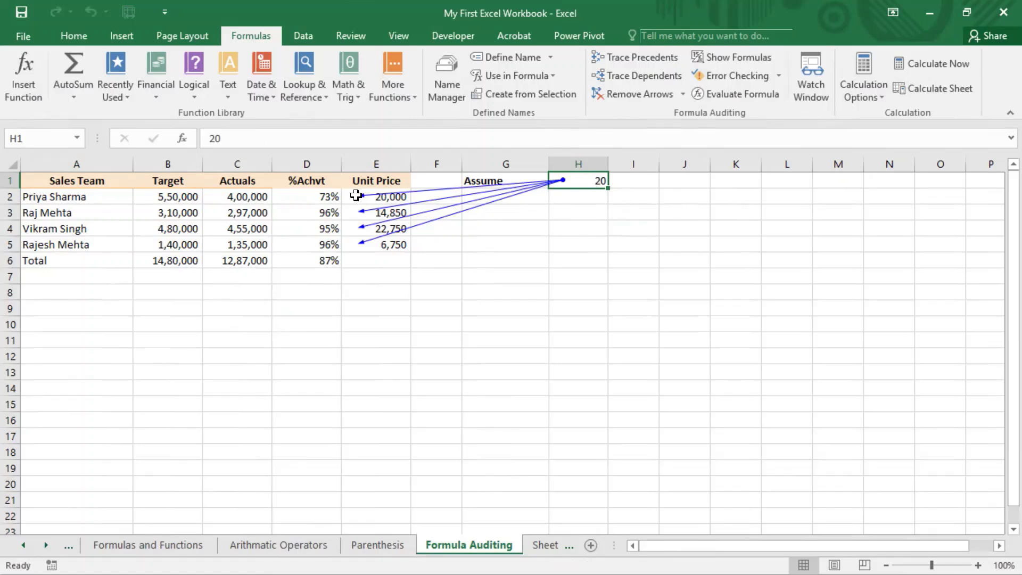
pyautogui.moveTo(357, 196); pyautogui.dragTo(362, 244)
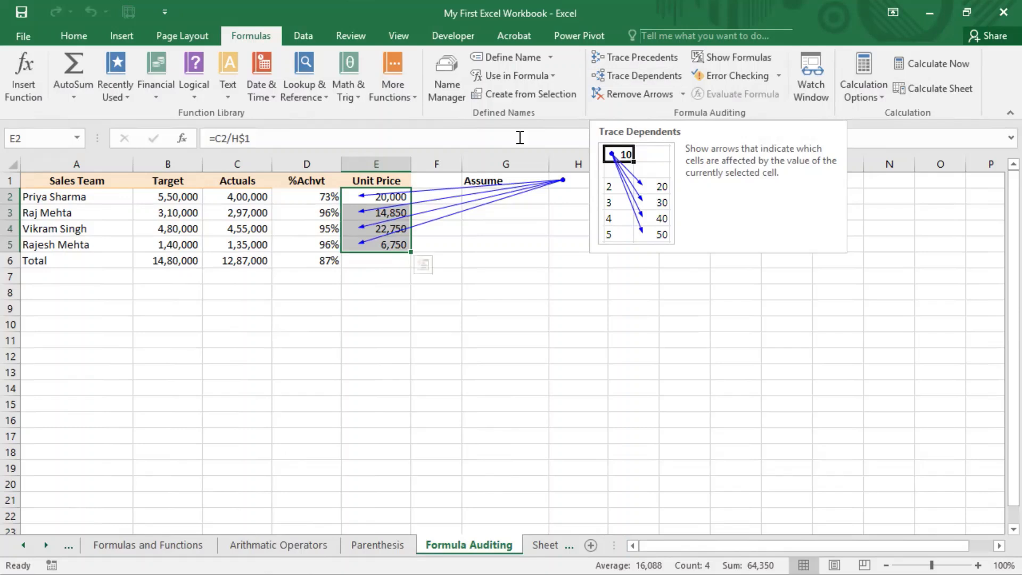
pyautogui.click(530, 232)
pyautogui.click(577, 180)
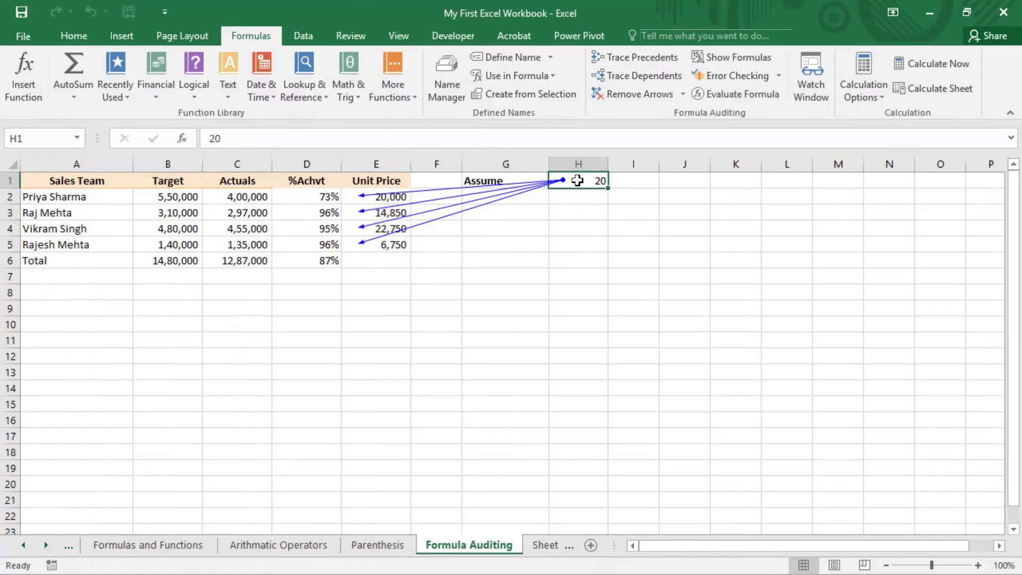
pyautogui.click(683, 93)
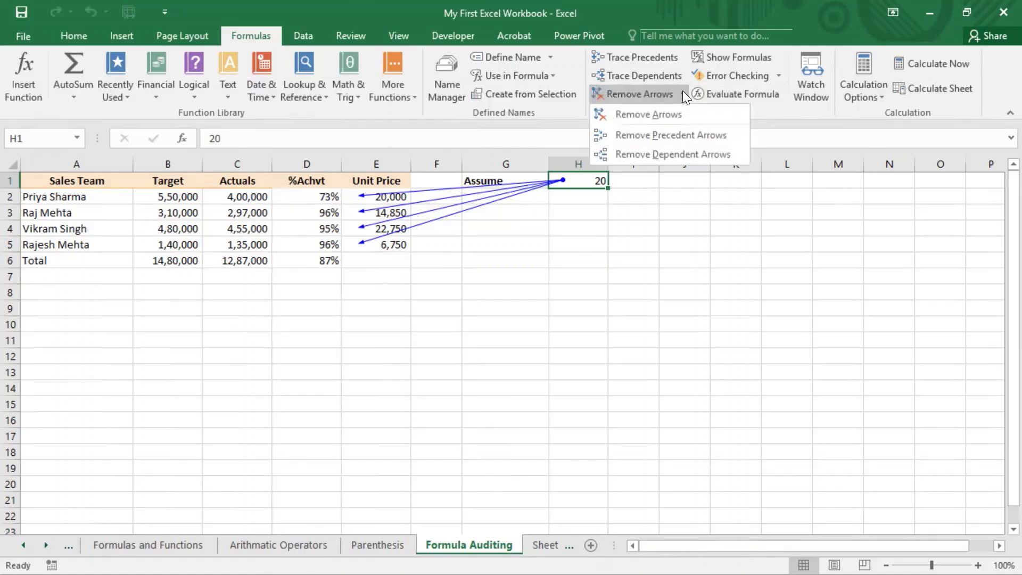
pyautogui.click(660, 154)
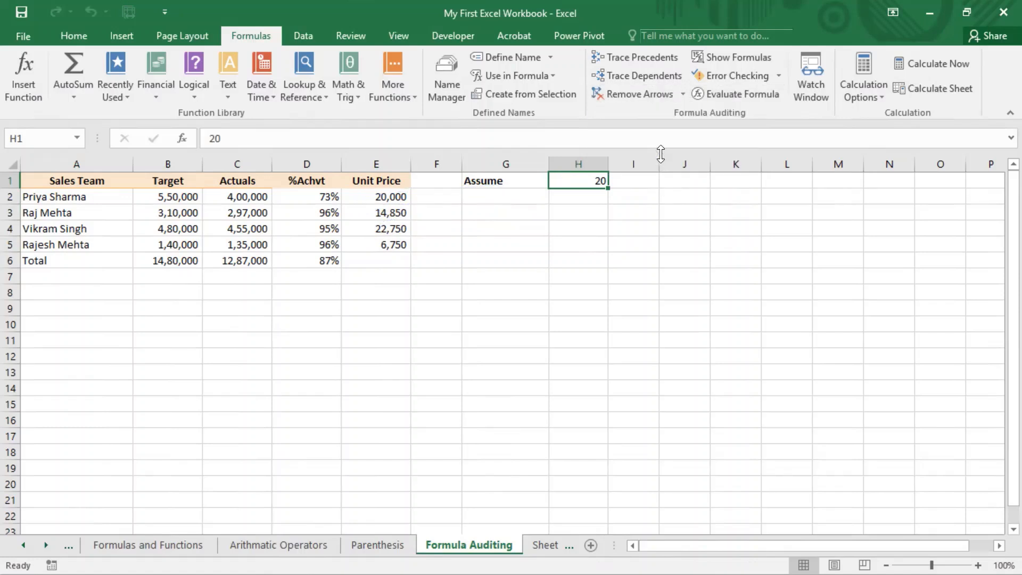
pyautogui.click(557, 246)
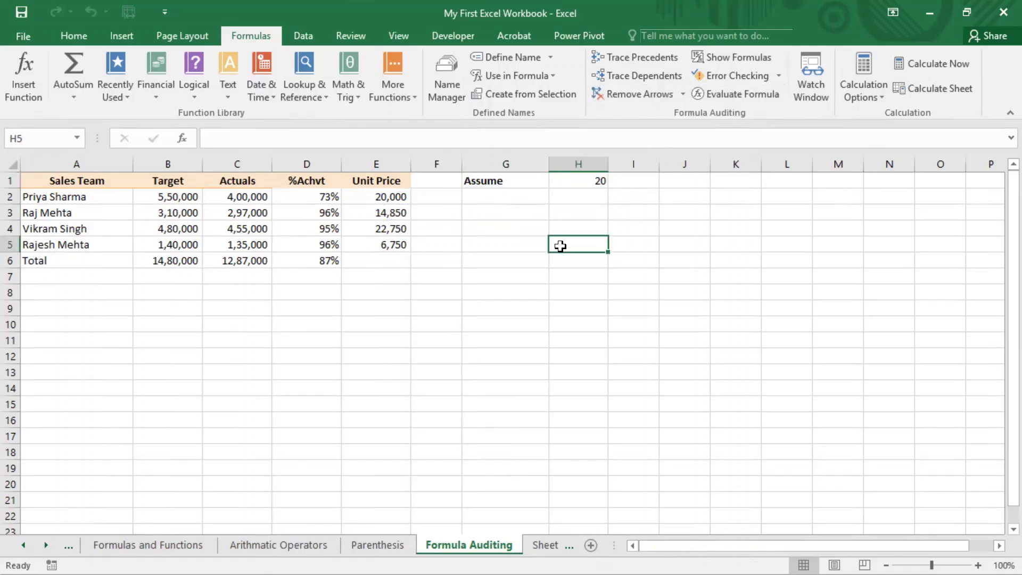
# Trace and clear E5's precedent arrows, then confirm E5 has no dependents
pyautogui.click(579, 182)
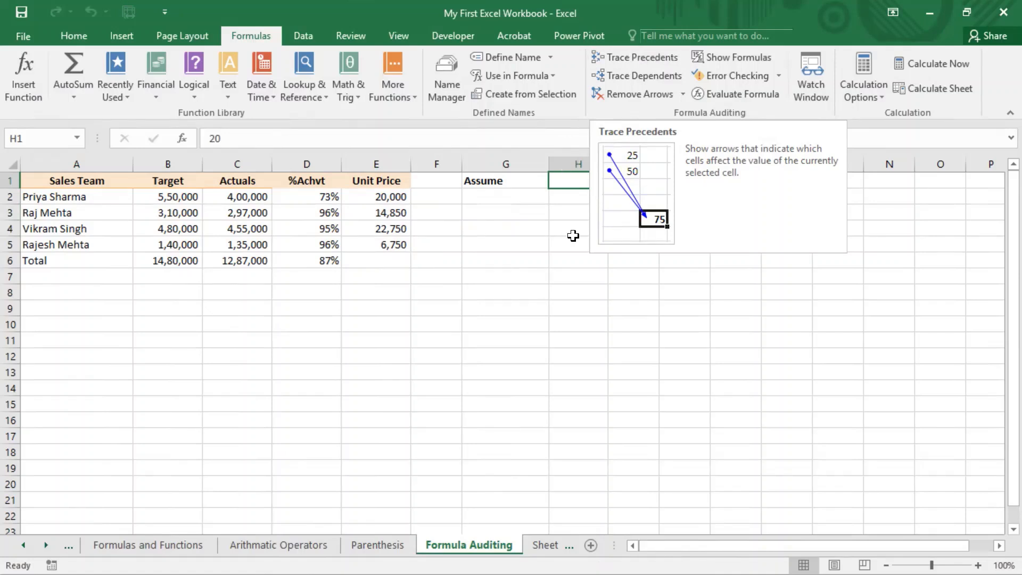
pyautogui.click(379, 244)
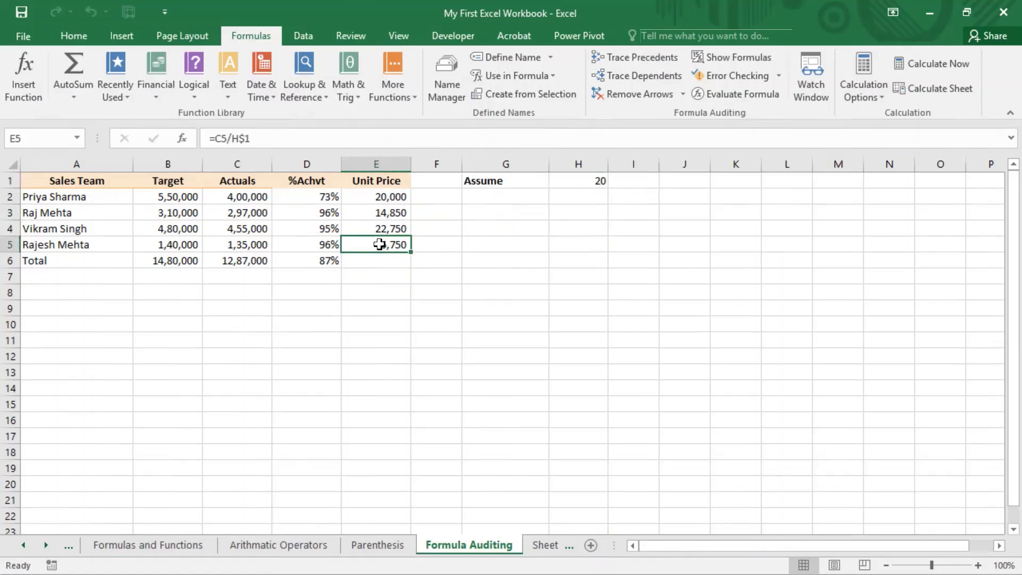
pyautogui.click(641, 59)
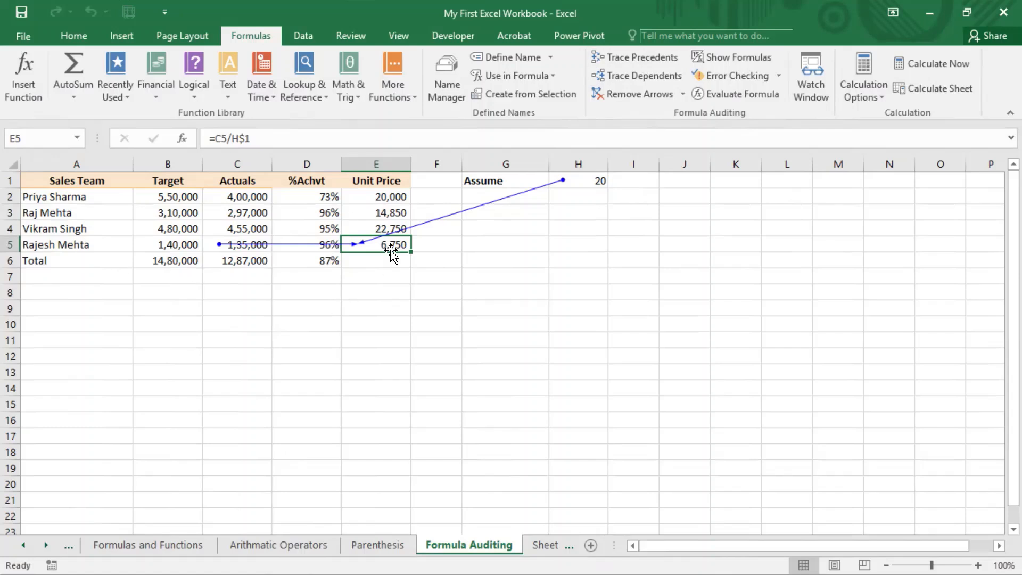
pyautogui.click(639, 94)
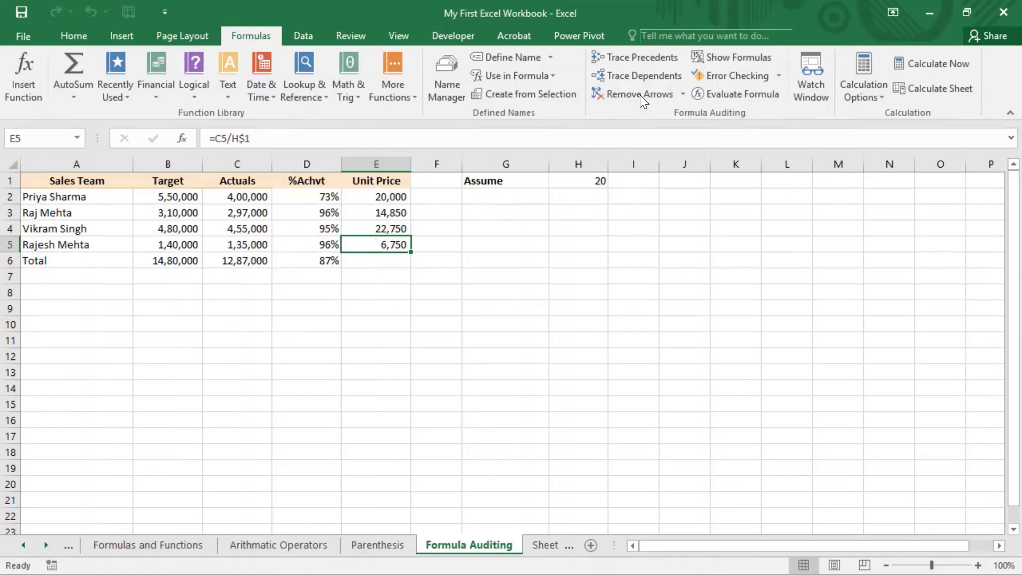
pyautogui.click(639, 77)
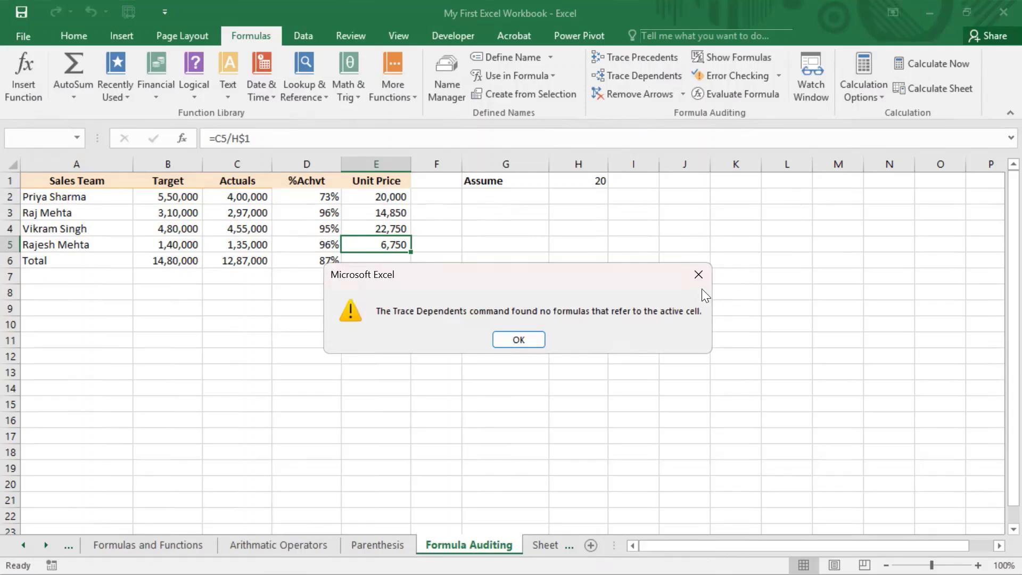
pyautogui.click(698, 275)
# Trace the Assume value H1's dependents, remove those arrows, and select H4
pyautogui.click(574, 182)
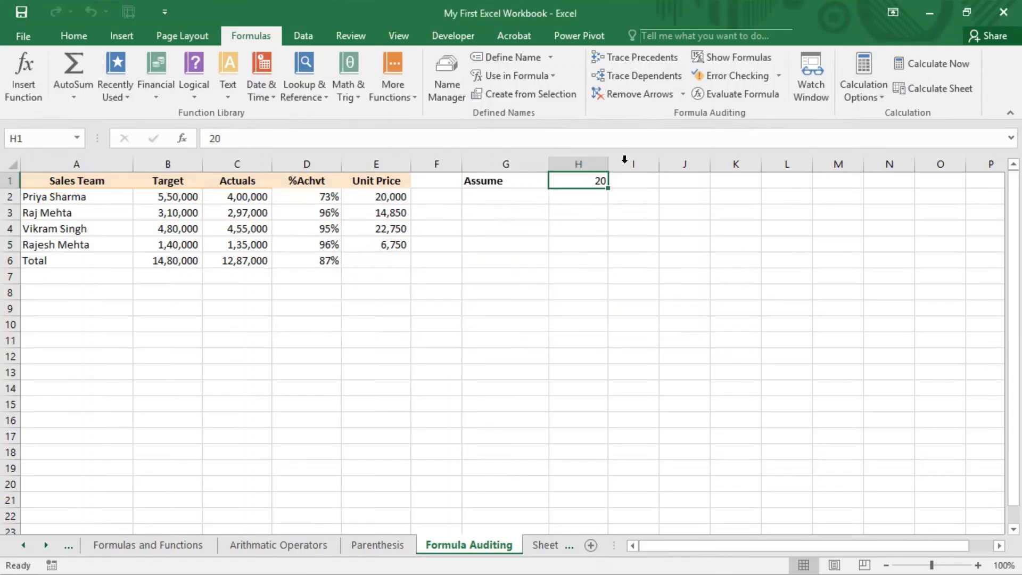
pyautogui.click(632, 78)
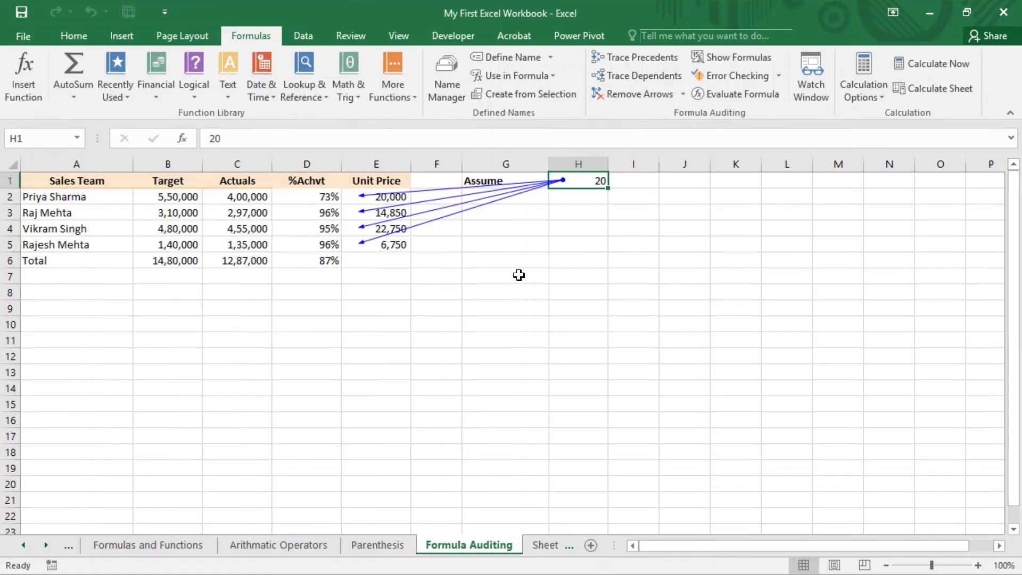
pyautogui.click(634, 98)
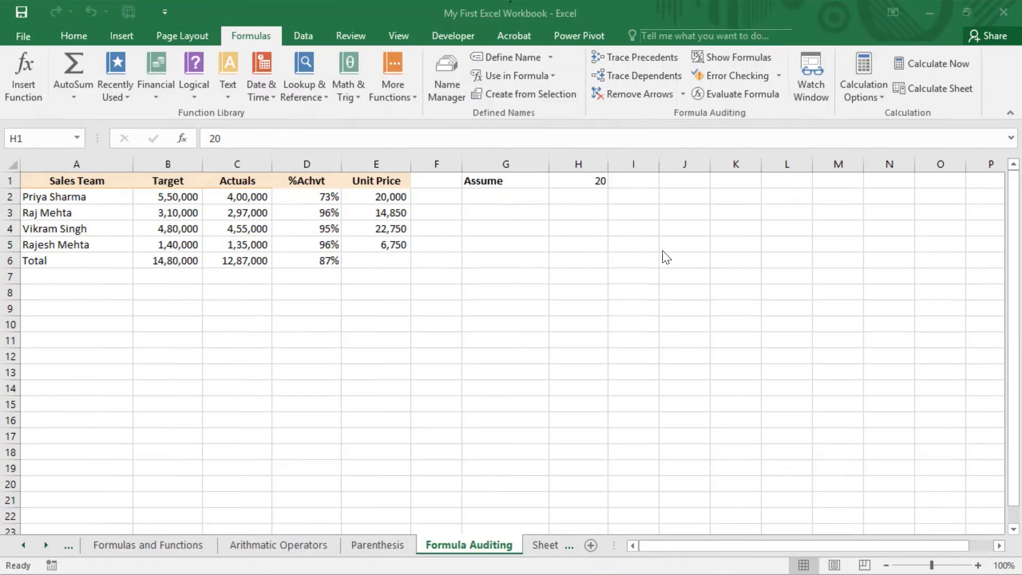
pyautogui.click(583, 181)
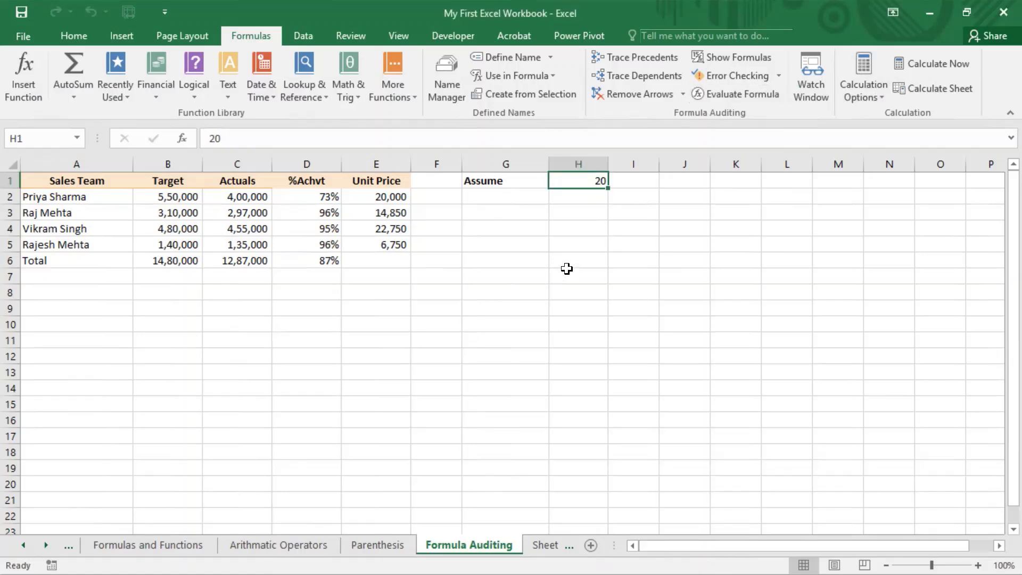
pyautogui.click(596, 220)
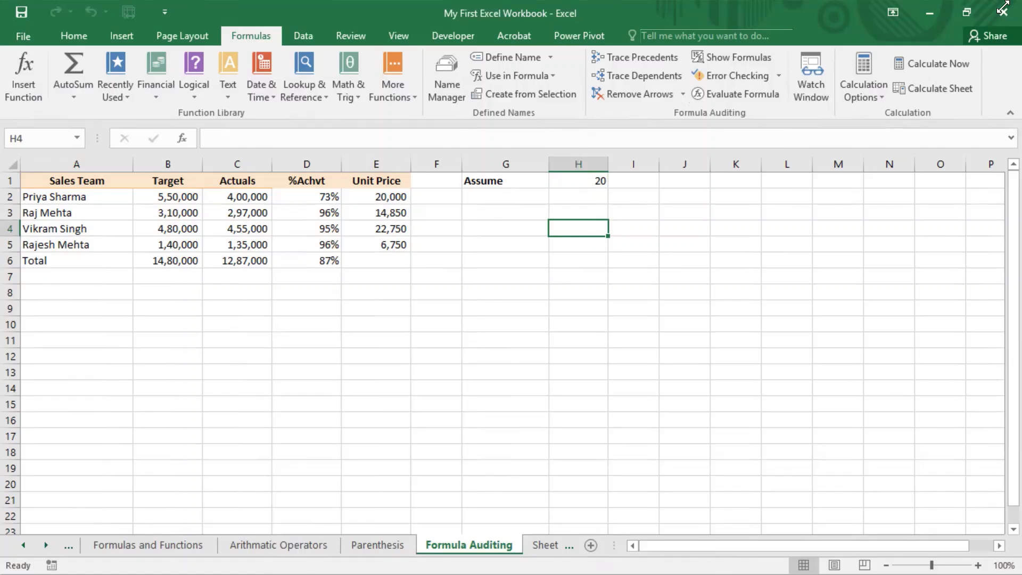
# Enter =E4+G1 in H4, producing #VALUE!, and show its error fix options
pyautogui.write('=')
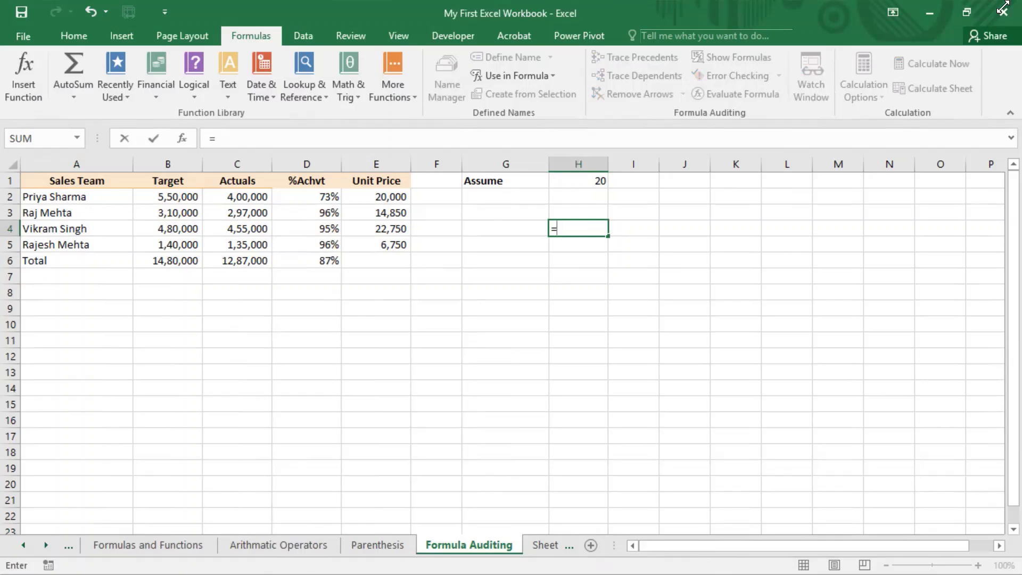
pyautogui.press('Left')
pyautogui.press('Left')
pyautogui.press('Left')
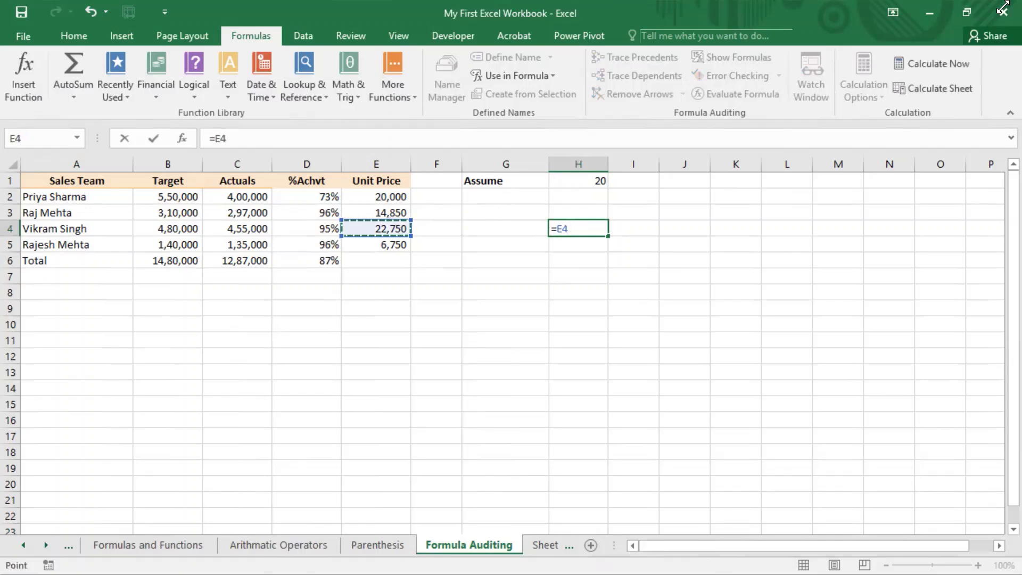
pyautogui.press('Left')
pyautogui.press('Right')
pyautogui.write('+')
pyautogui.press('Up')
pyautogui.press('Up')
pyautogui.press('Up')
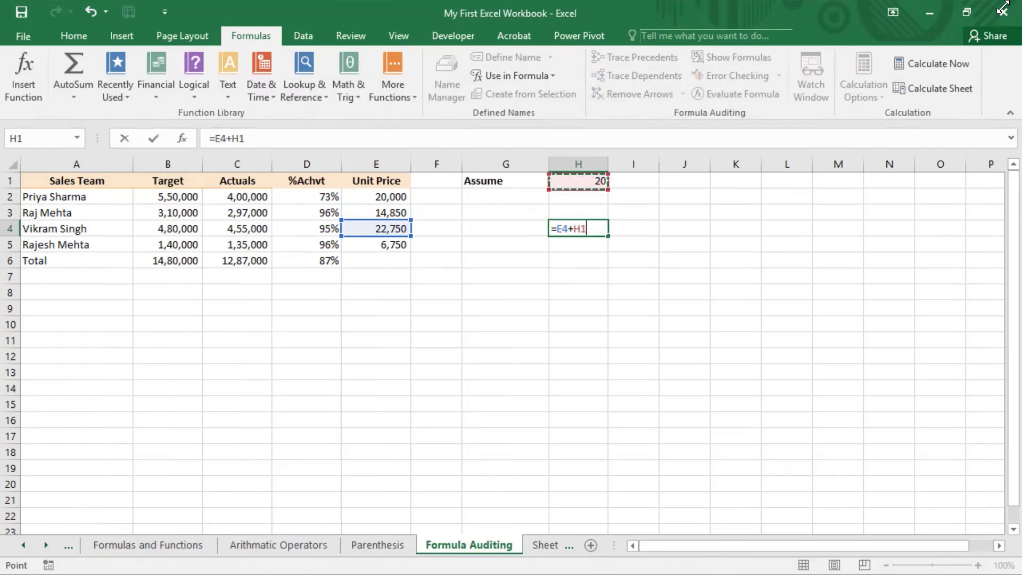
pyautogui.press('Left')
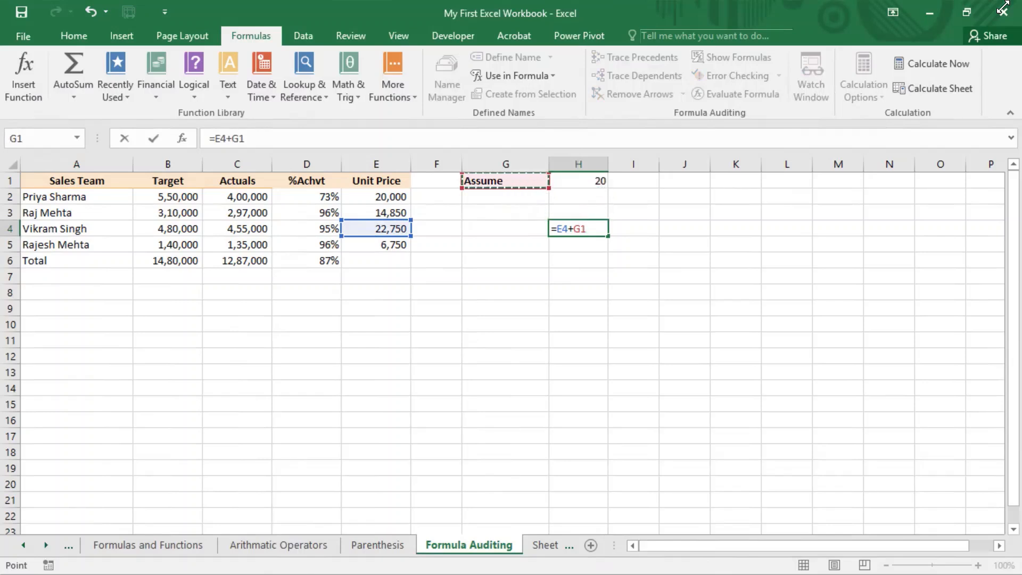
pyautogui.press('Return')
pyautogui.press('Up')
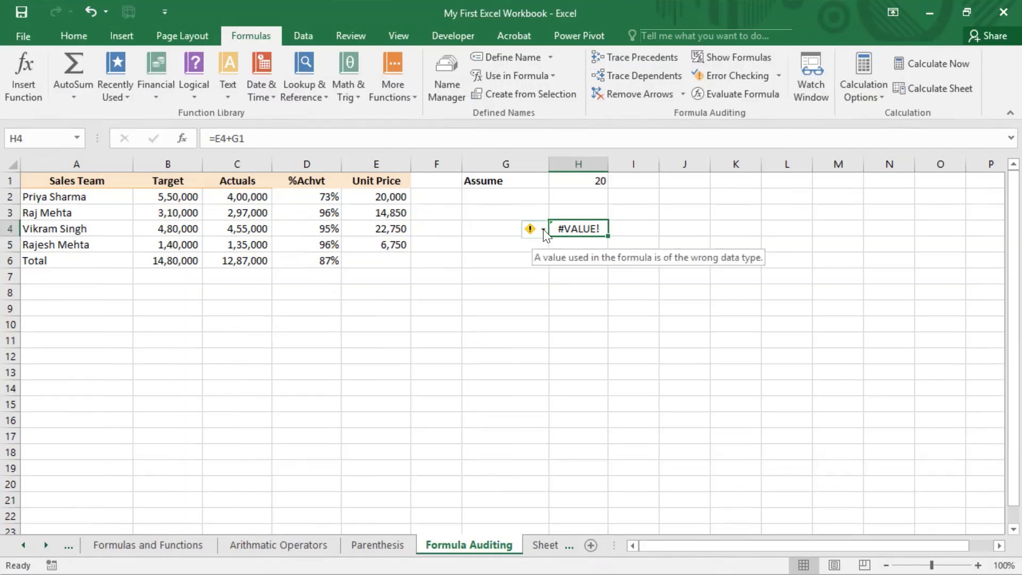
pyautogui.click(543, 229)
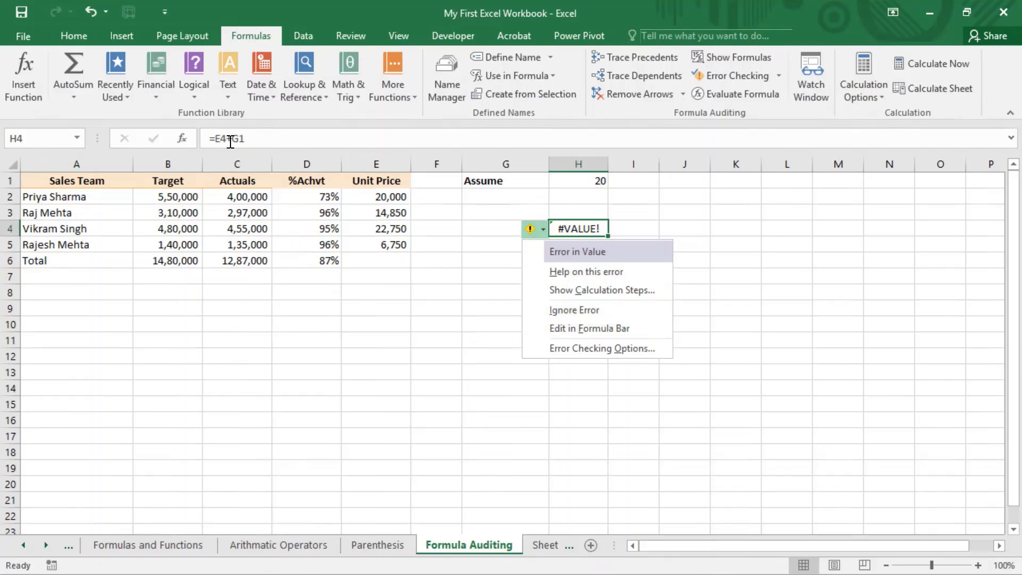
# Evaluate H4's 'Assume'+22750 calculation, then open Error Checking help on #VALUE!
pyautogui.click(608, 290)
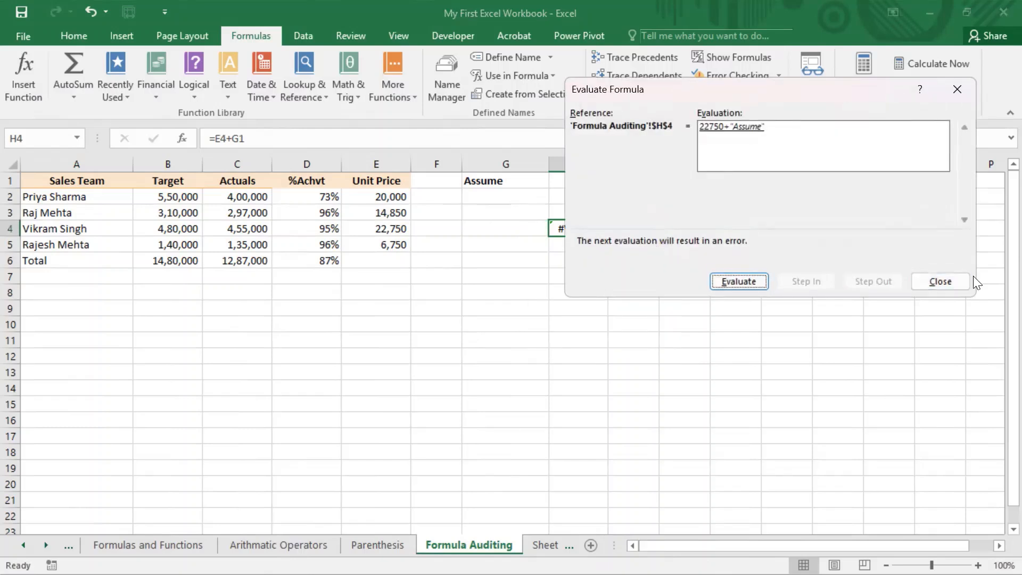
pyautogui.click(957, 275)
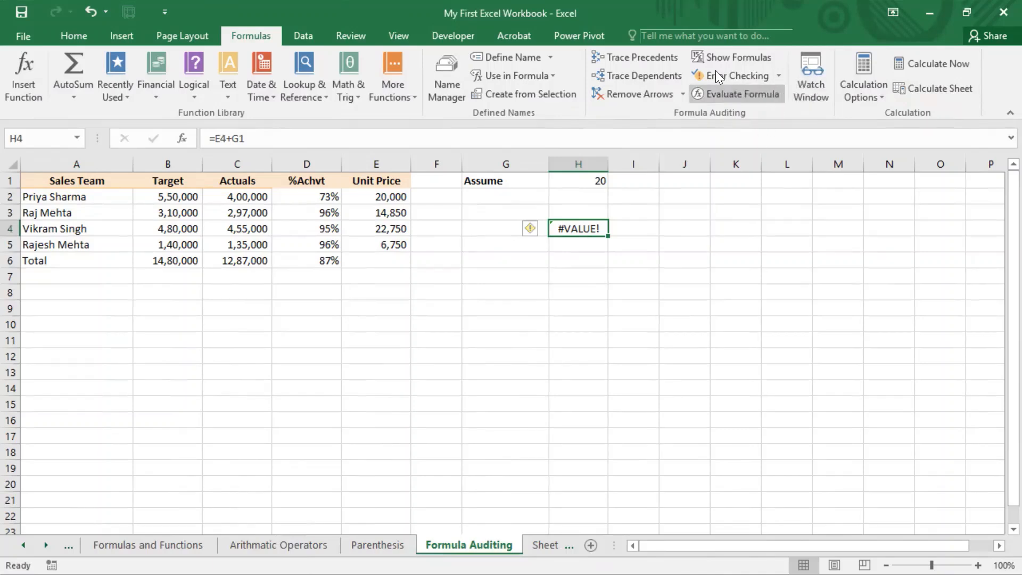
pyautogui.click(728, 78)
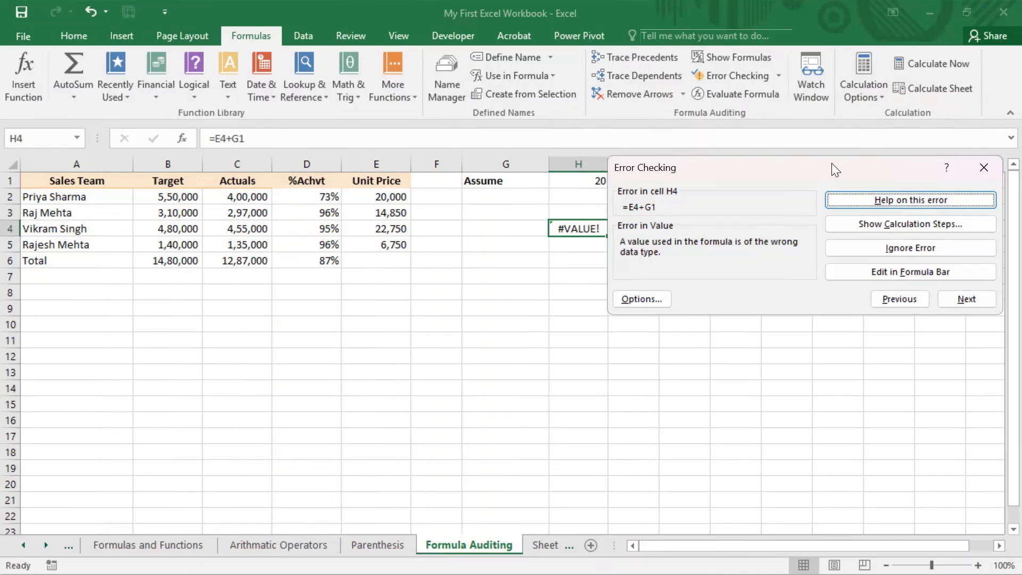
pyautogui.moveTo(831, 163); pyautogui.dragTo(326, 186)
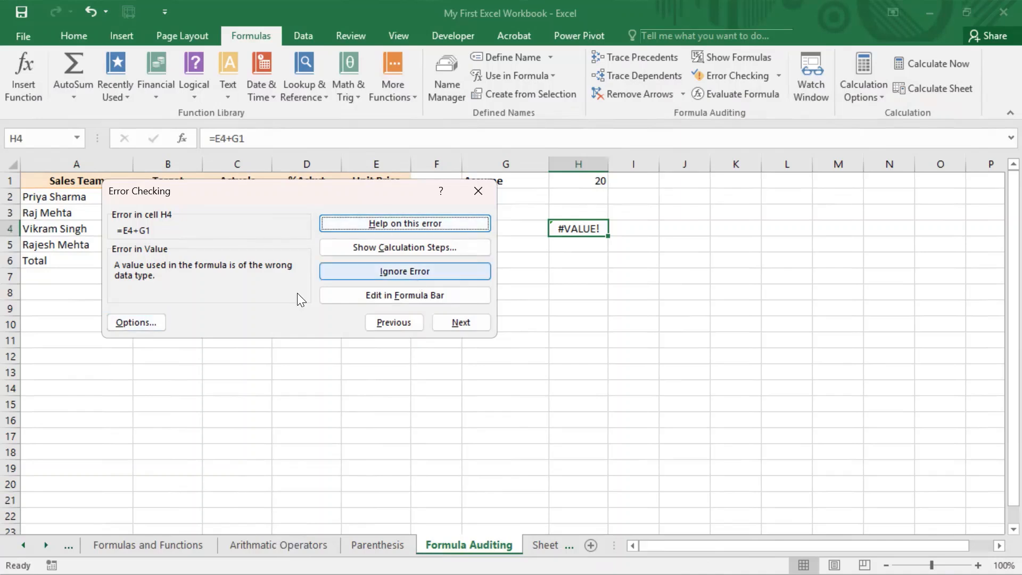
pyautogui.click(406, 222)
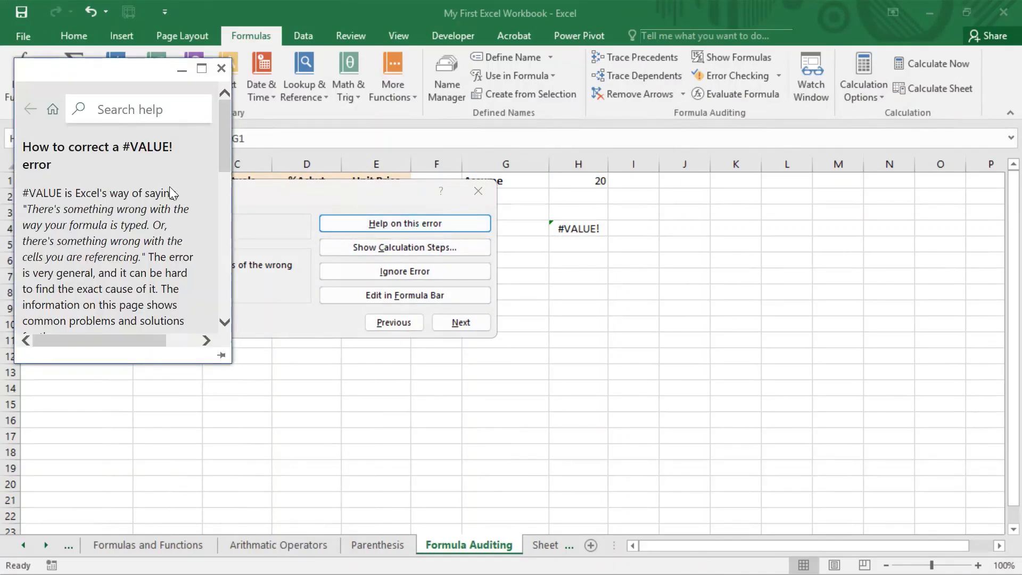
pyautogui.scroll(-2, 155, 205)
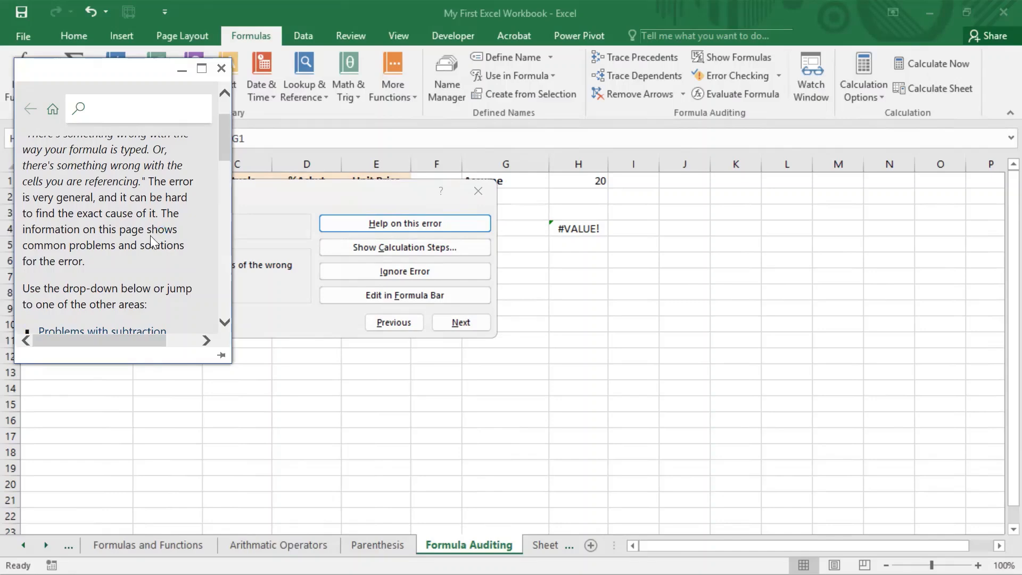
pyautogui.scroll(-5, 153, 213)
pyautogui.scroll(-9, 151, 245)
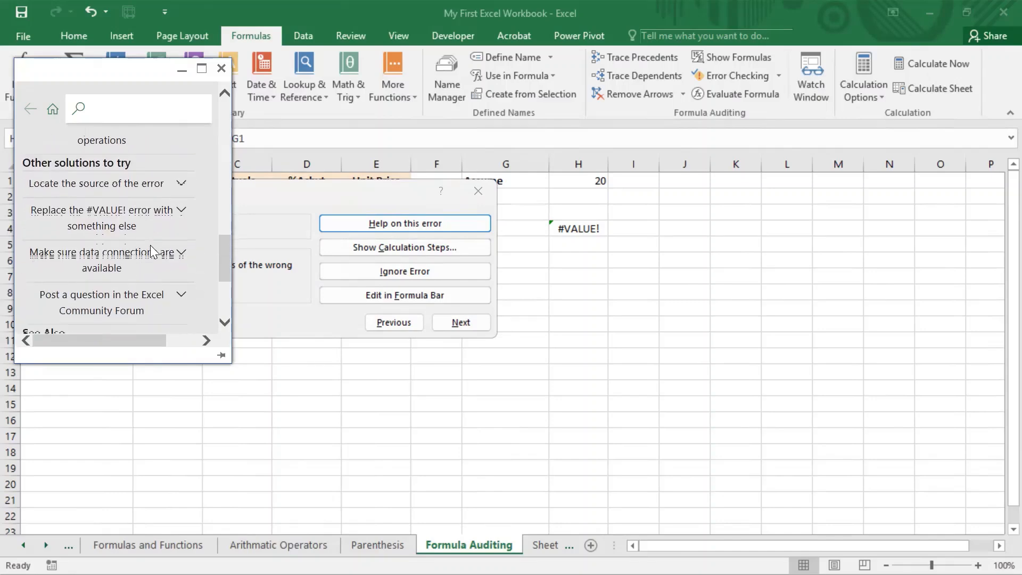
pyautogui.scroll(10, 150, 244)
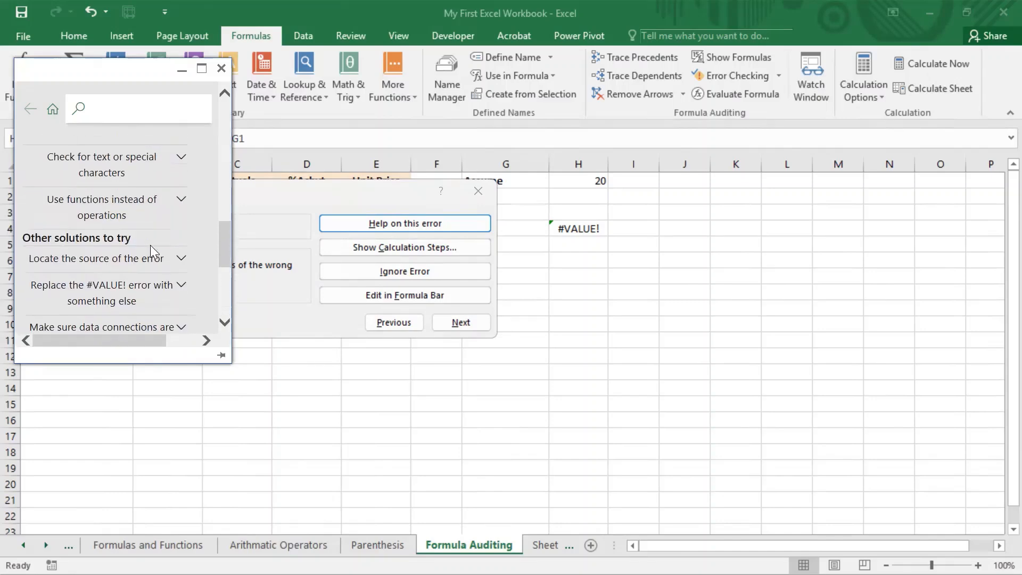
pyautogui.scroll(5, 150, 245)
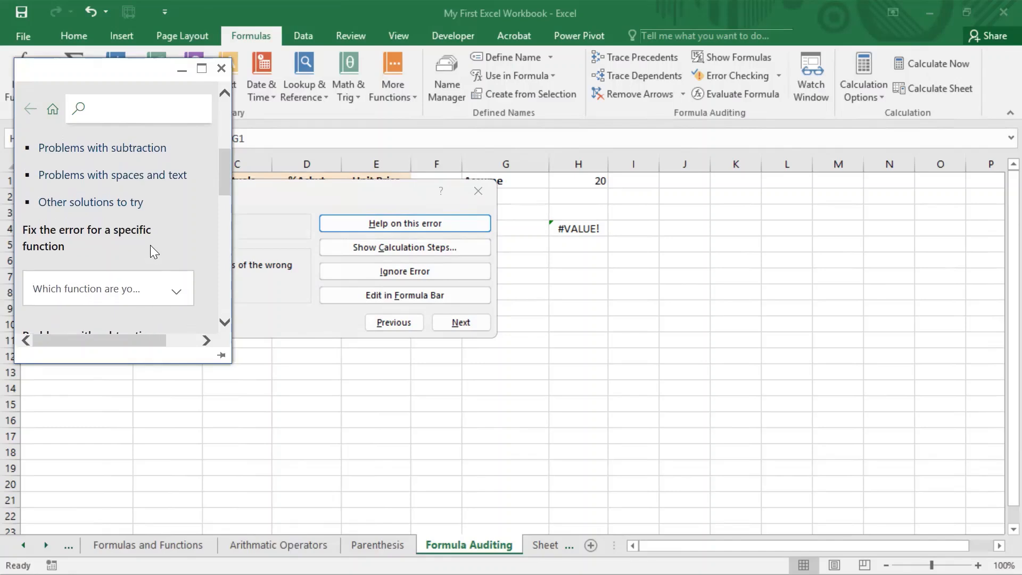
pyautogui.click(221, 68)
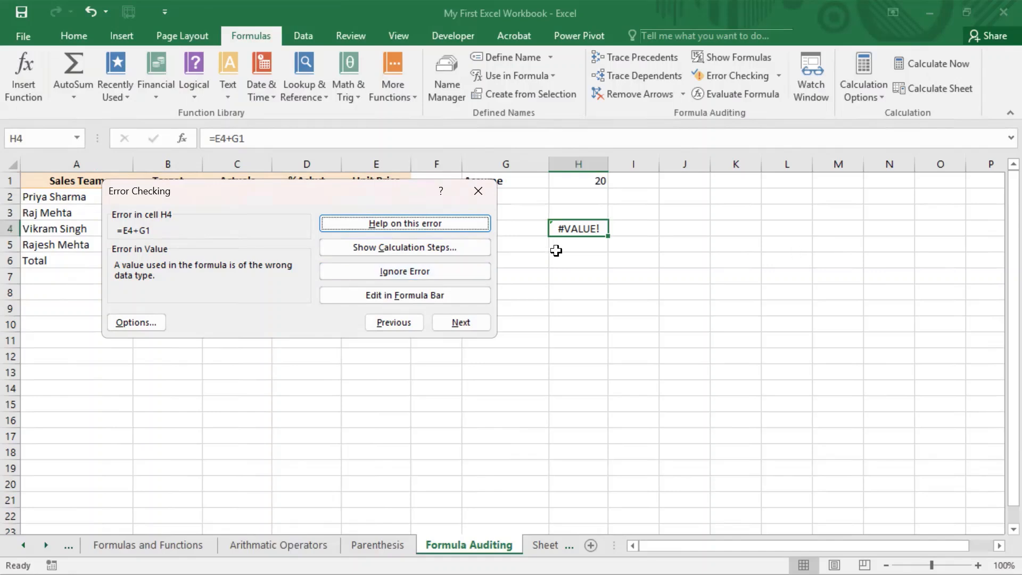
# Leave the error check to inspect H4's formula in the formula bar
pyautogui.click(648, 262)
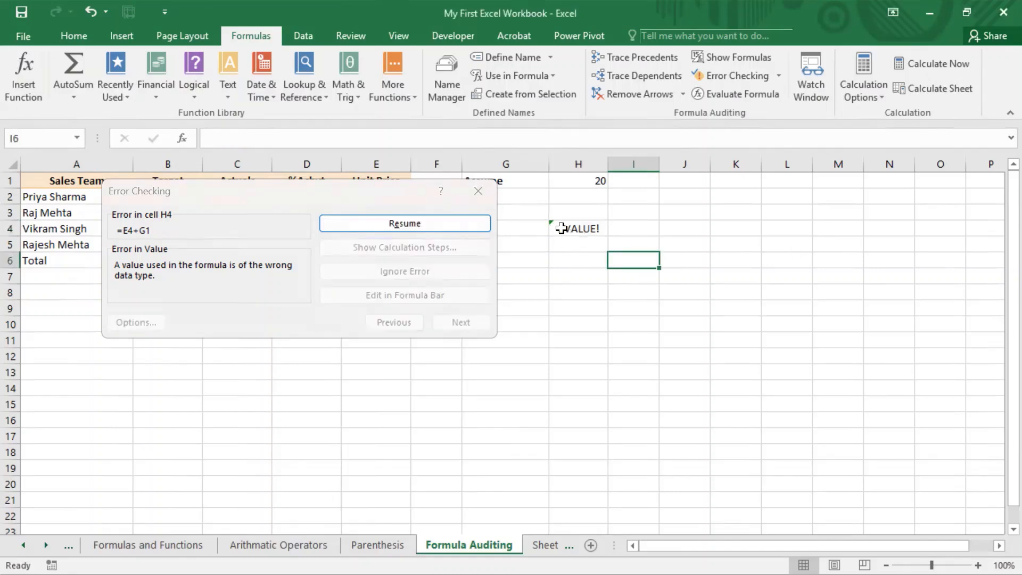
pyautogui.click(566, 227)
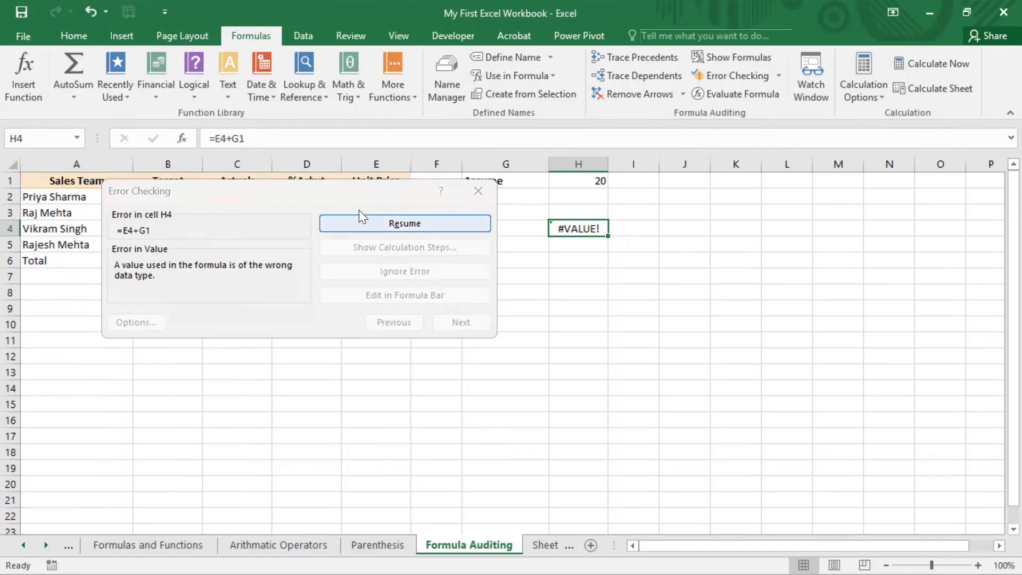
pyautogui.click(438, 224)
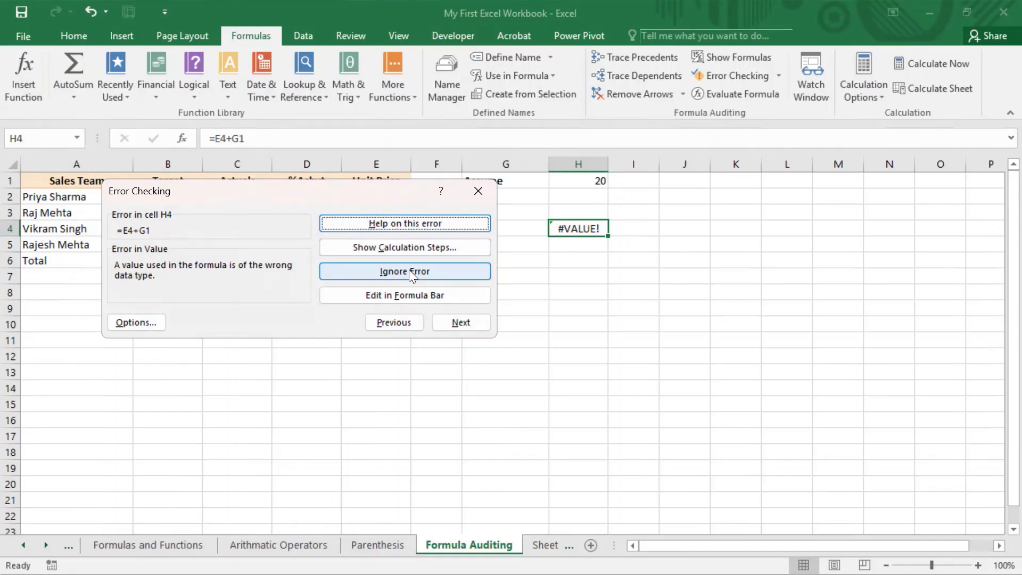
pyautogui.click(394, 296)
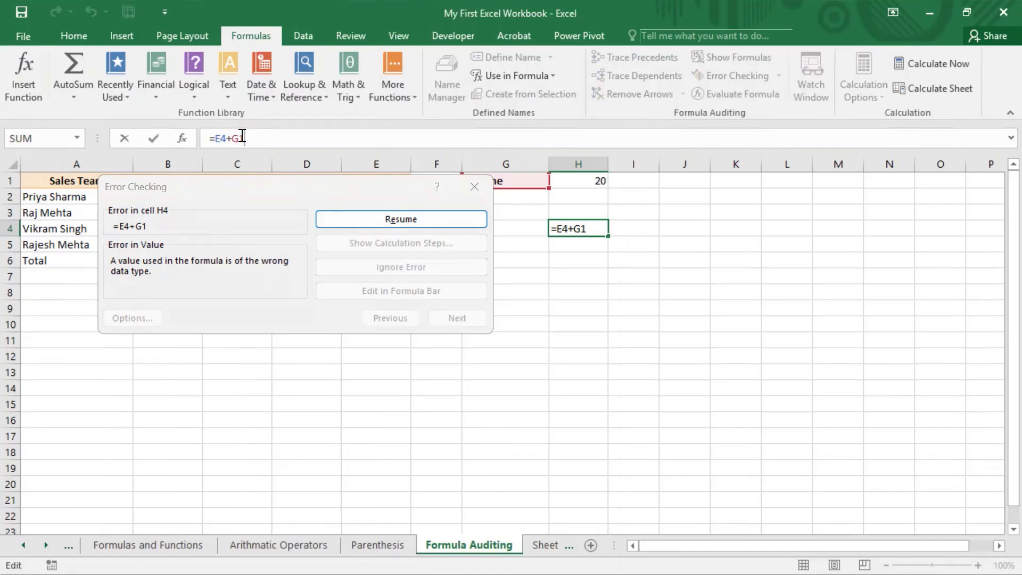
pyautogui.moveTo(246, 139); pyautogui.dragTo(180, 144)
pyautogui.click(358, 214)
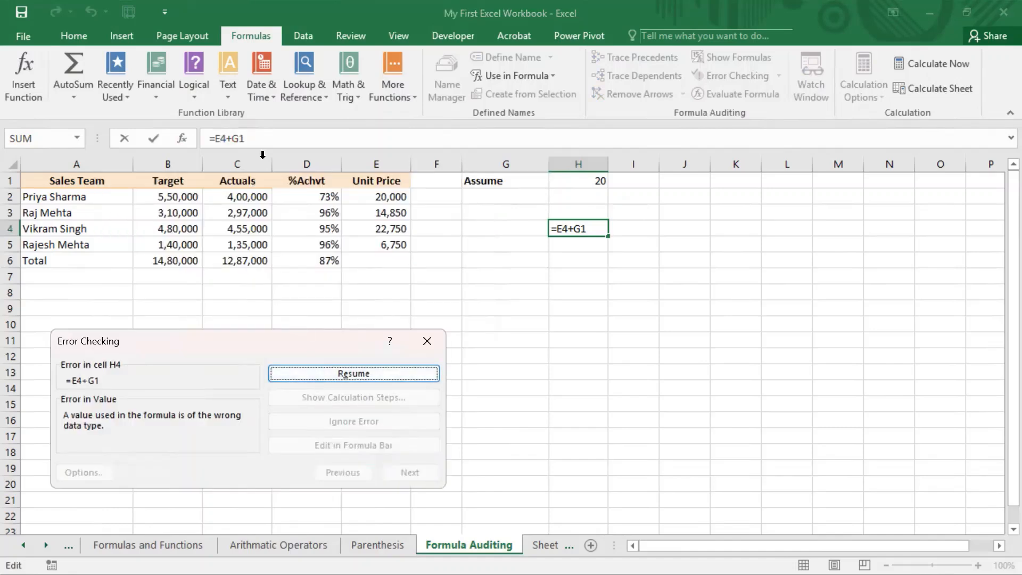
# Change H4's formula to =E4+H1 so it shows 22,770
pyautogui.click(271, 137)
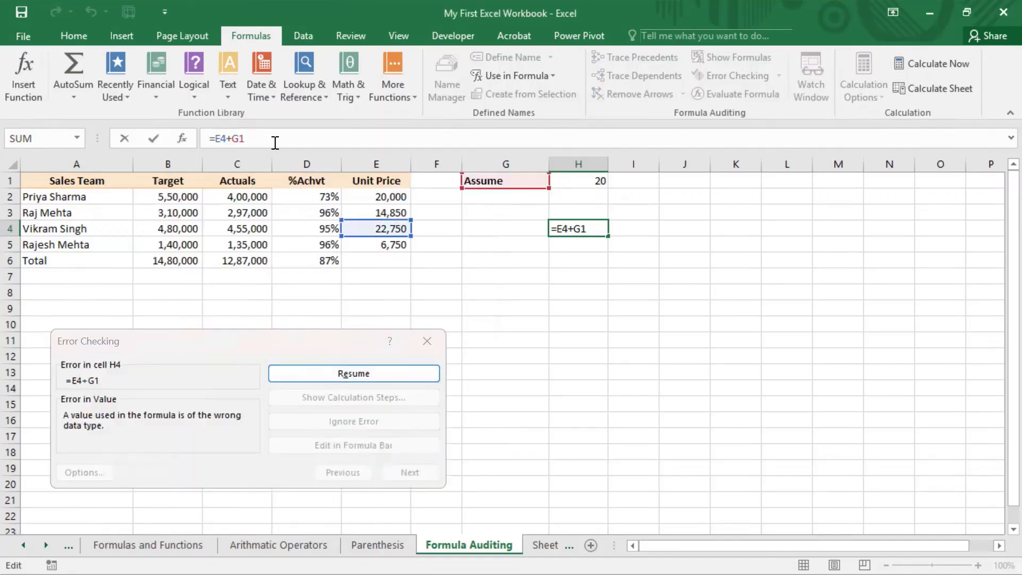
pyautogui.click(235, 138)
pyautogui.press('BackSpace')
pyautogui.write('H')
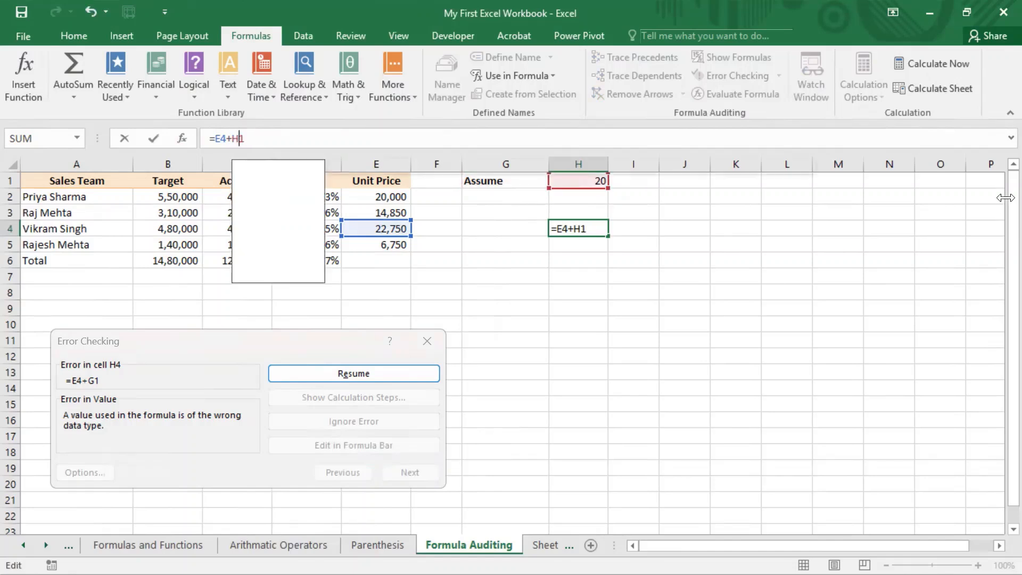
pyautogui.press('Return')
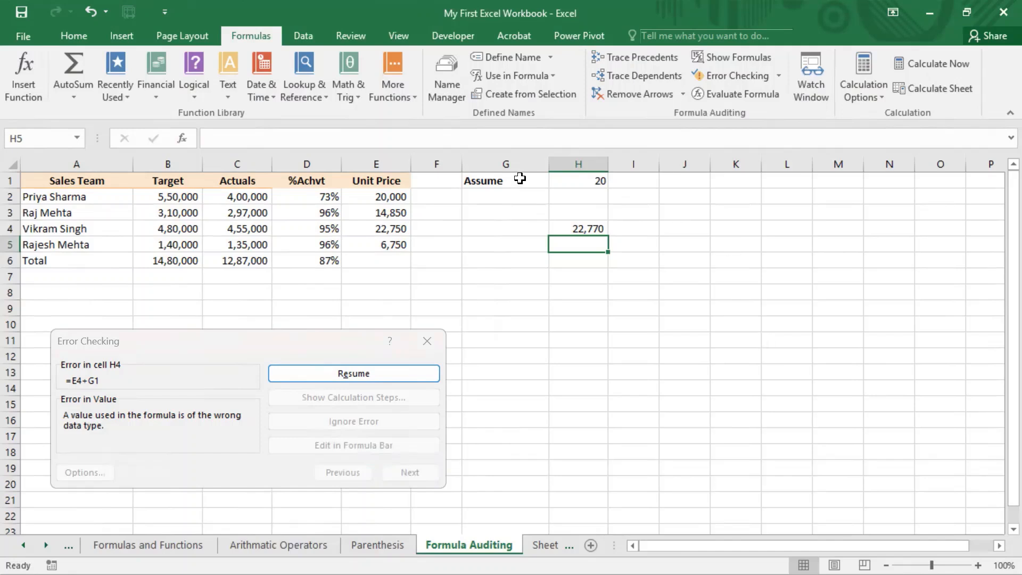
# Finish the error check, then undo to restore H4's =E4+G1
pyautogui.click(354, 380)
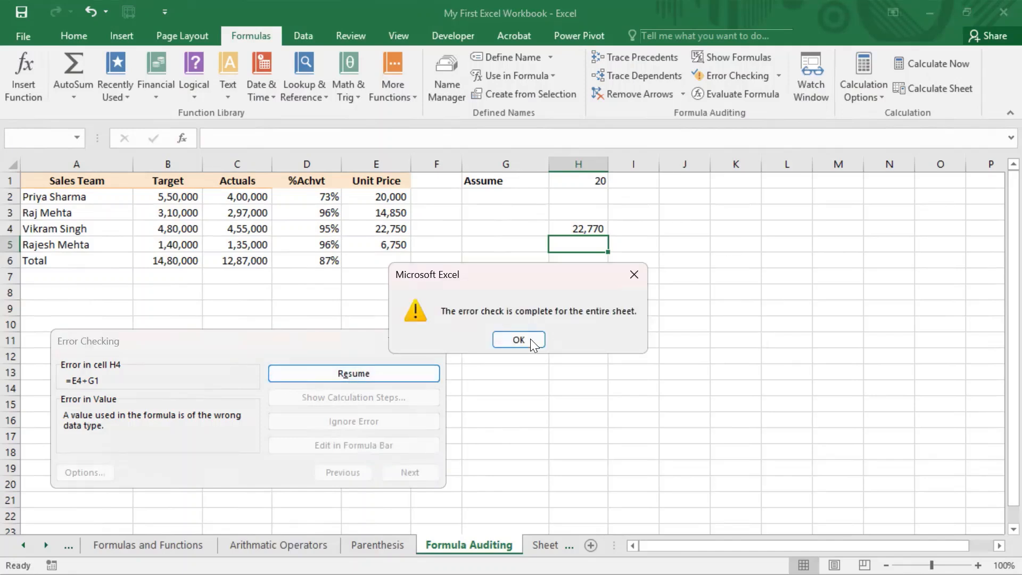
pyautogui.click(531, 339)
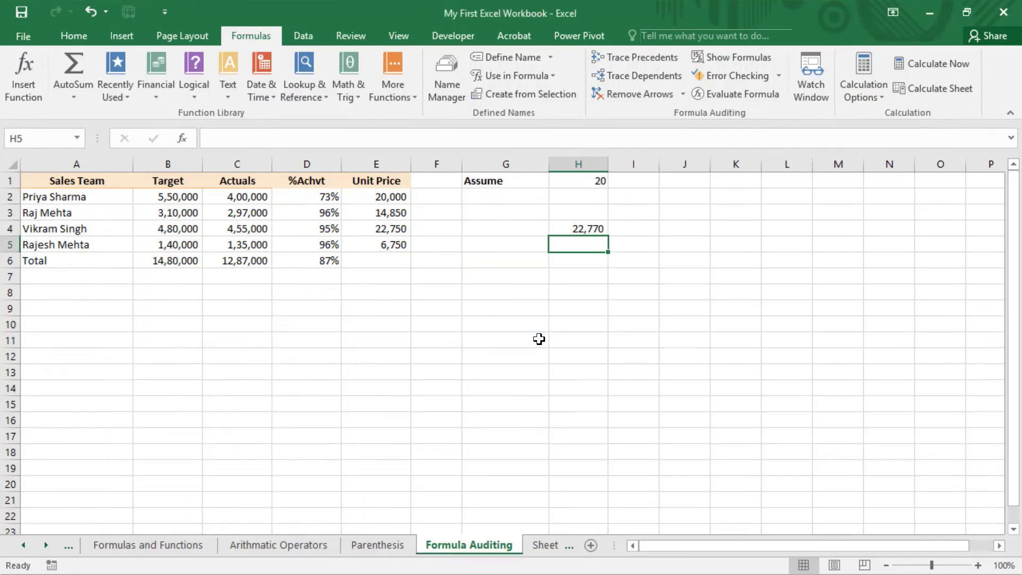
pyautogui.click(582, 229)
pyautogui.hotkey('ctrl', 'z')
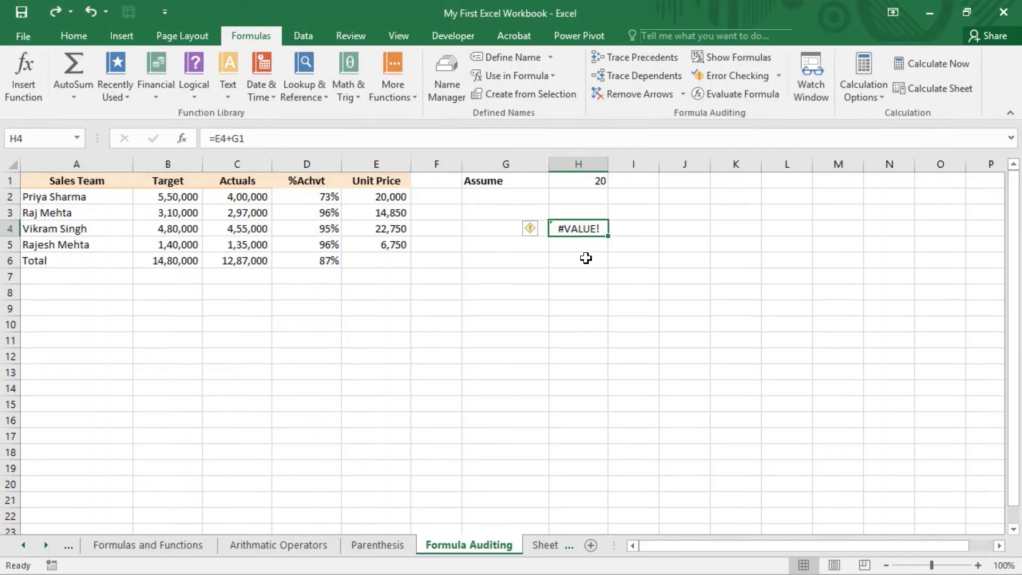
# Run Error Checking on H4's #VALUE! and preview its calculation, which reduces to 22750+"Assume"
pyautogui.click(780, 76)
pyautogui.click(754, 95)
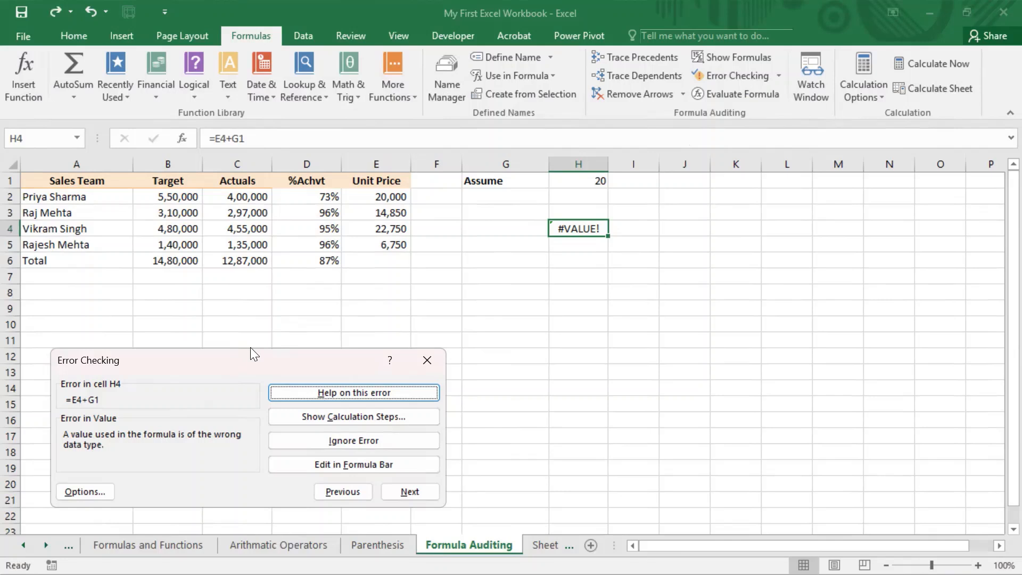
pyautogui.moveTo(250, 350); pyautogui.dragTo(272, 190)
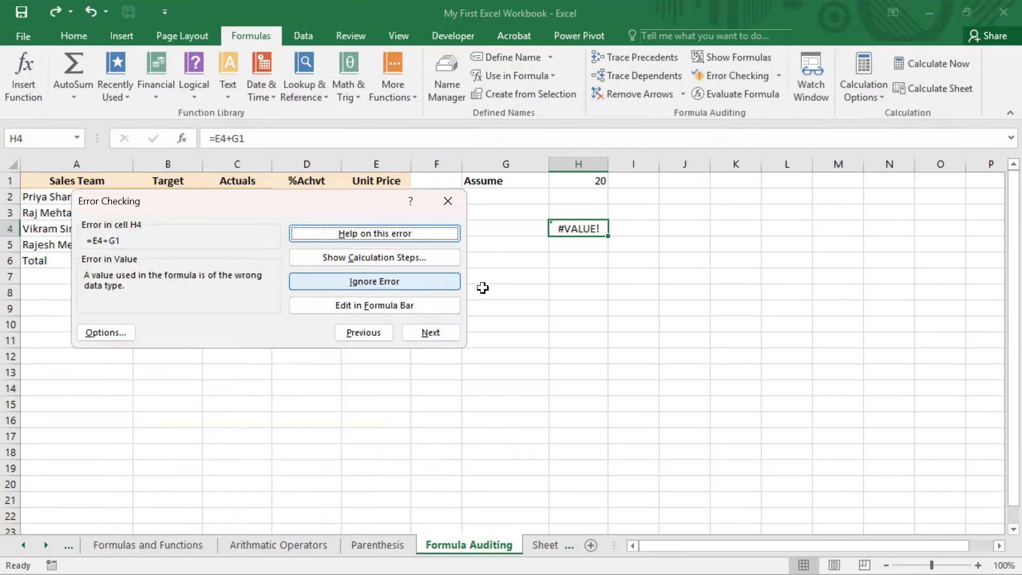
pyautogui.click(402, 257)
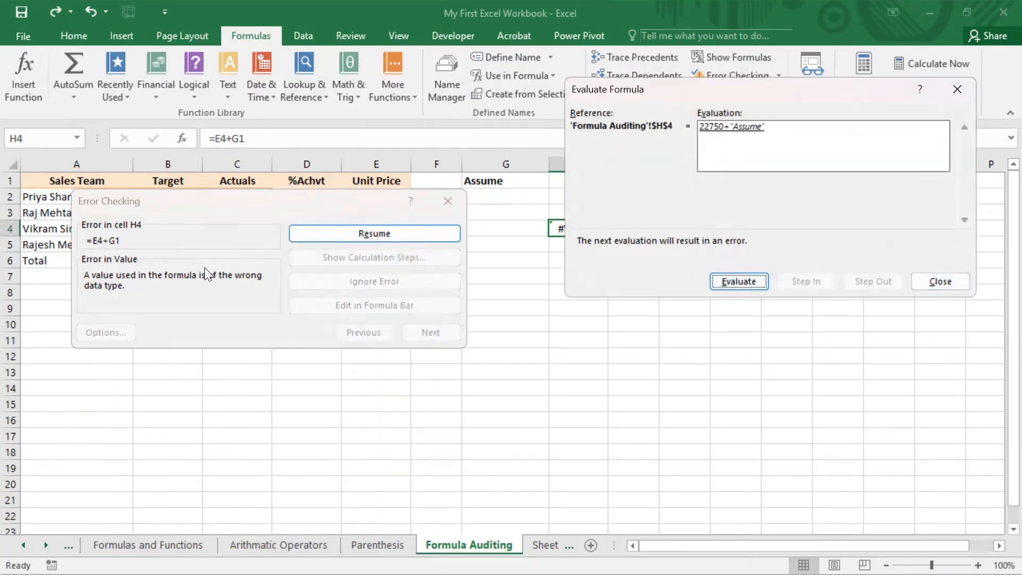
pyautogui.click(956, 284)
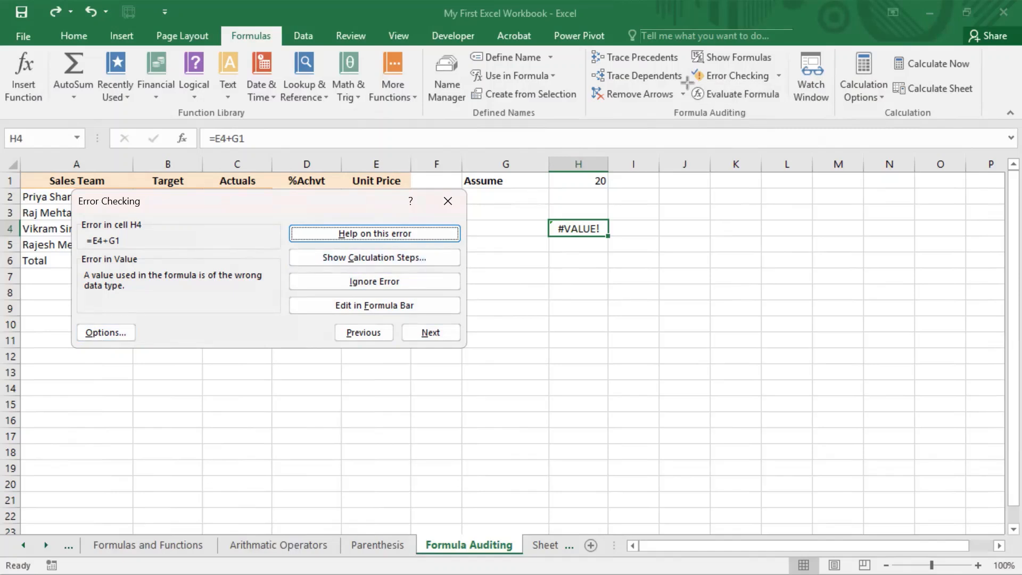
pyautogui.moveTo(688, 81); pyautogui.dragTo(790, 108)
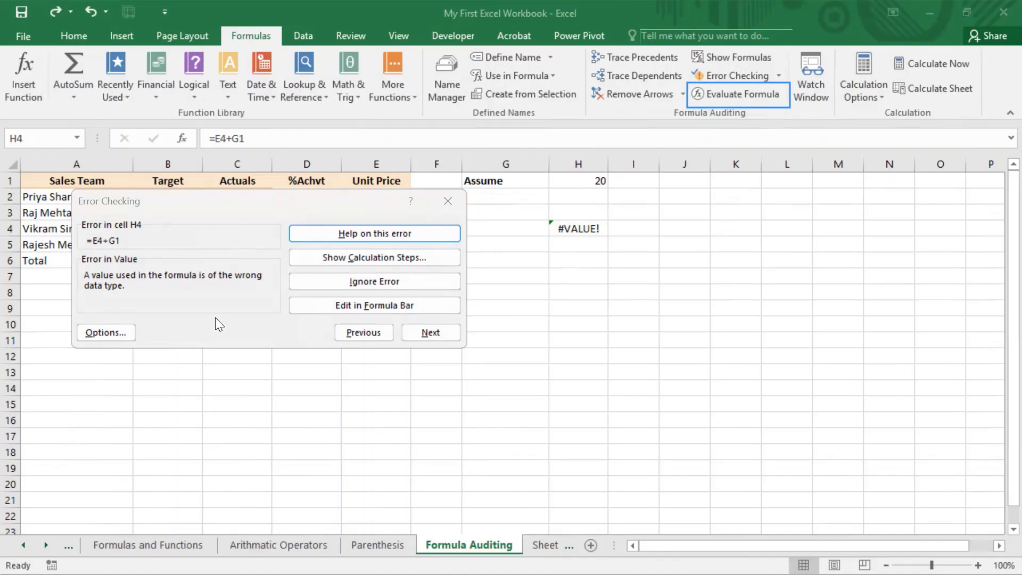
pyautogui.click(115, 335)
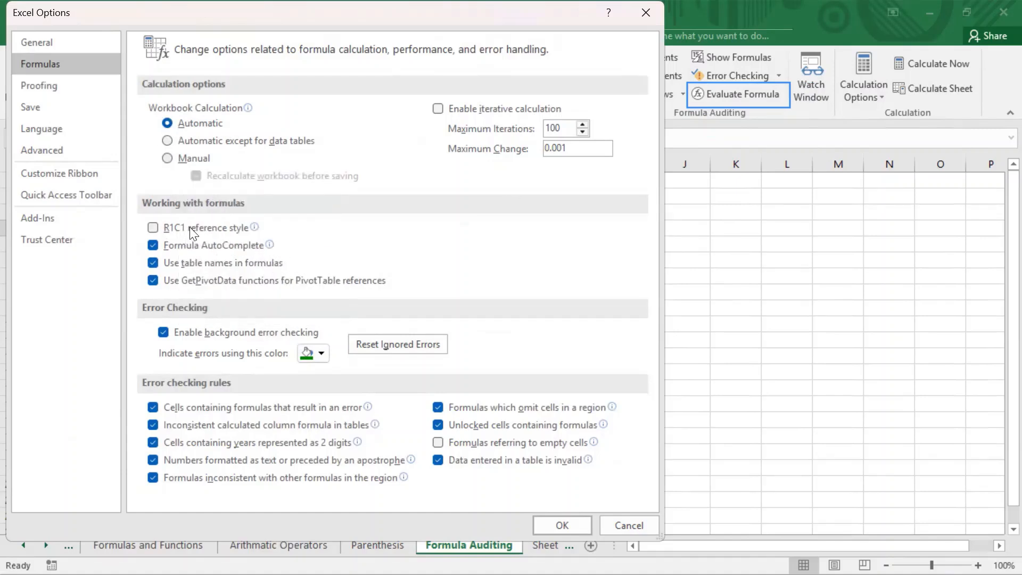
pyautogui.click(153, 280)
pyautogui.click(614, 526)
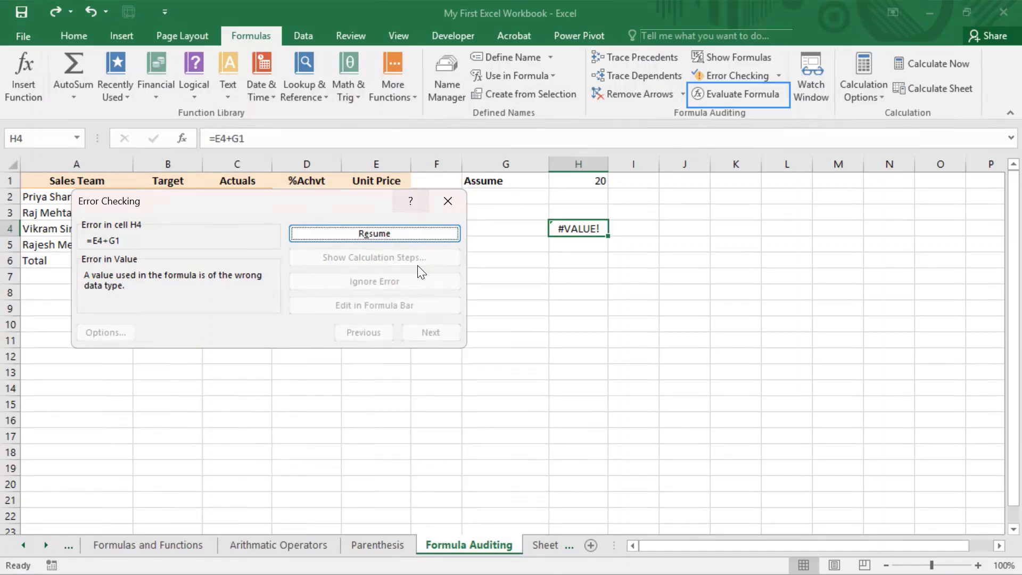
# Resume the error check to completion, rerun it from H4, then close it and select H4
pyautogui.click(400, 236)
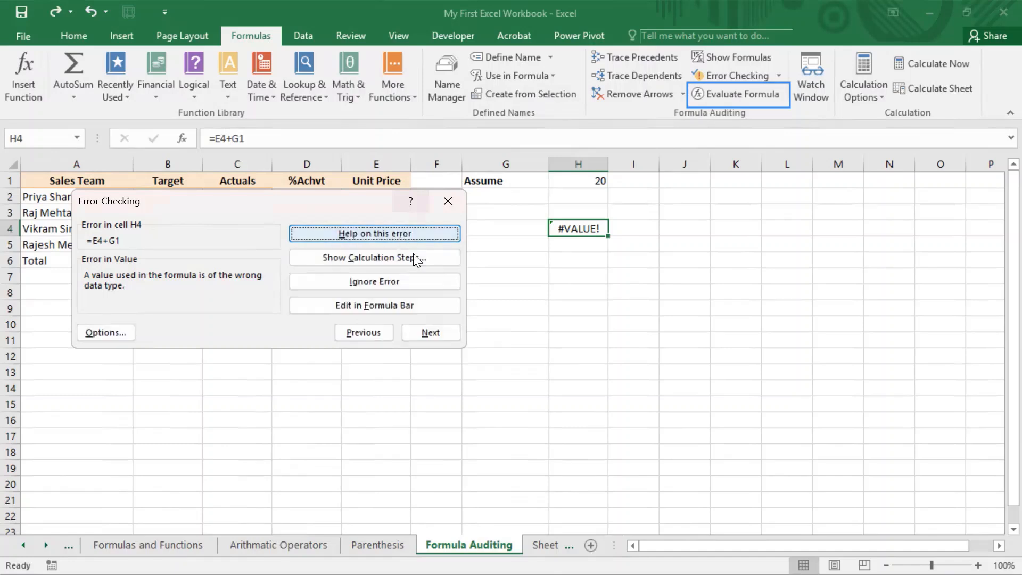
pyautogui.click(431, 330)
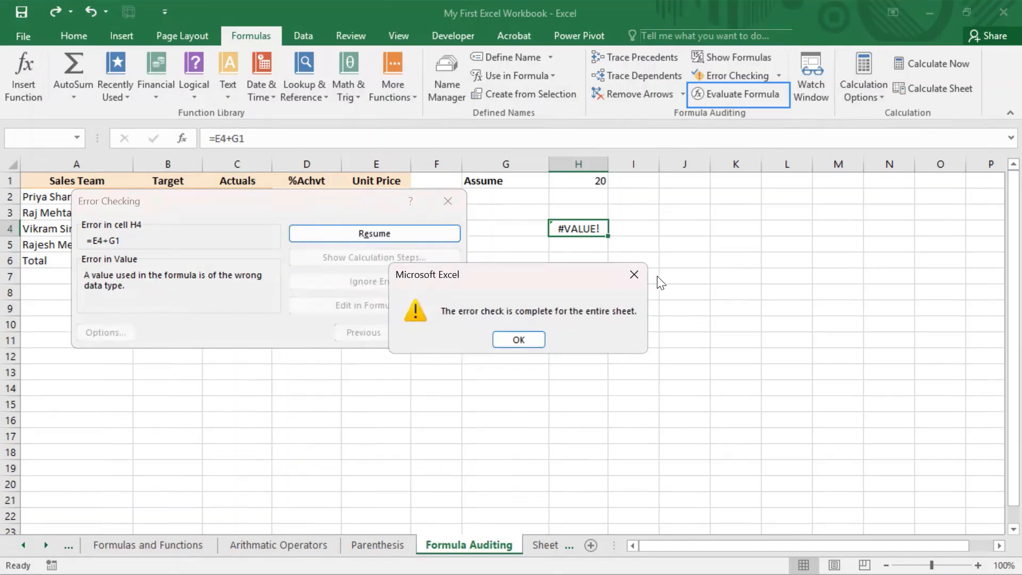
pyautogui.click(633, 273)
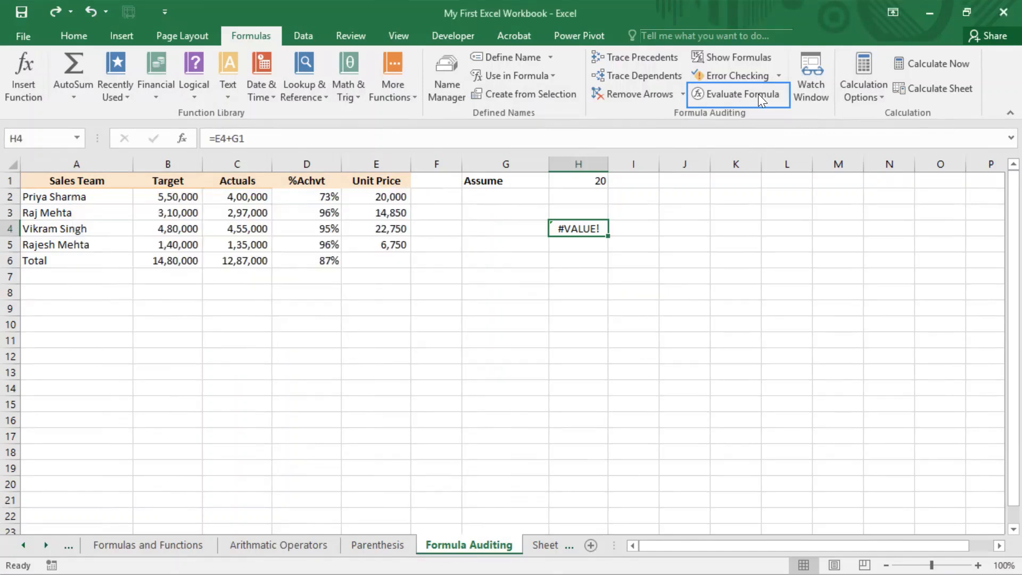
pyautogui.click(745, 77)
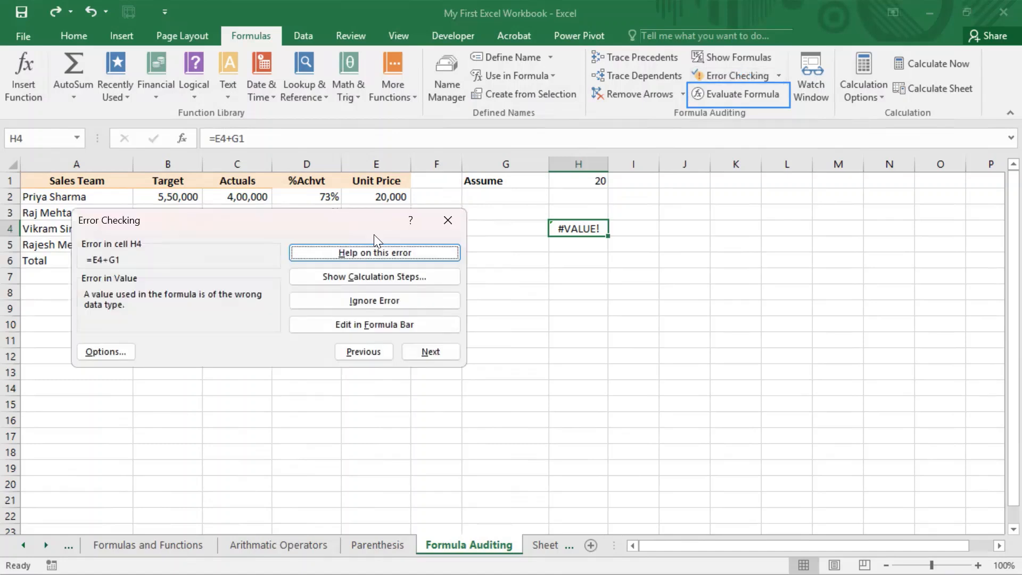
pyautogui.click(369, 352)
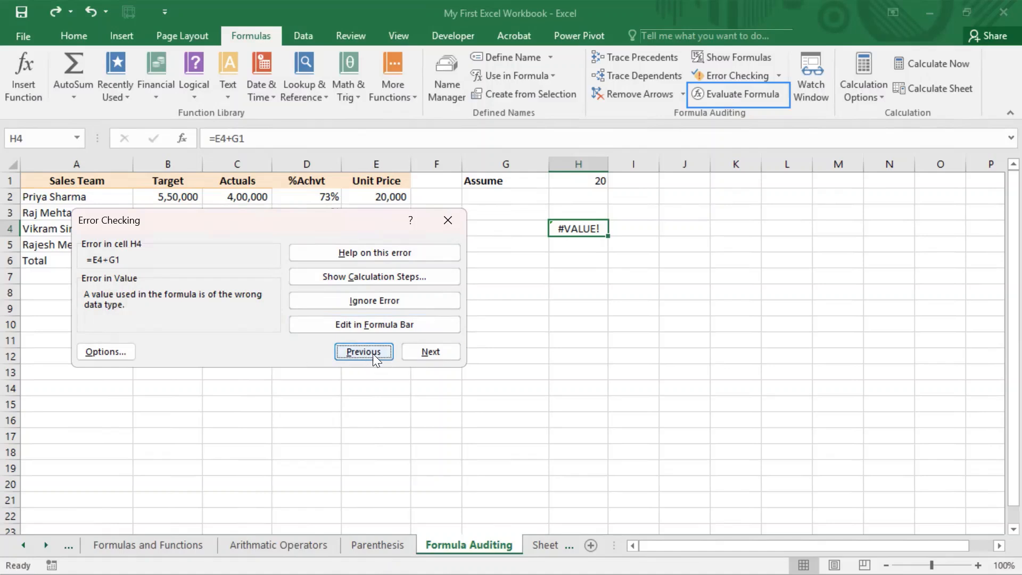
pyautogui.click(566, 266)
pyautogui.click(595, 228)
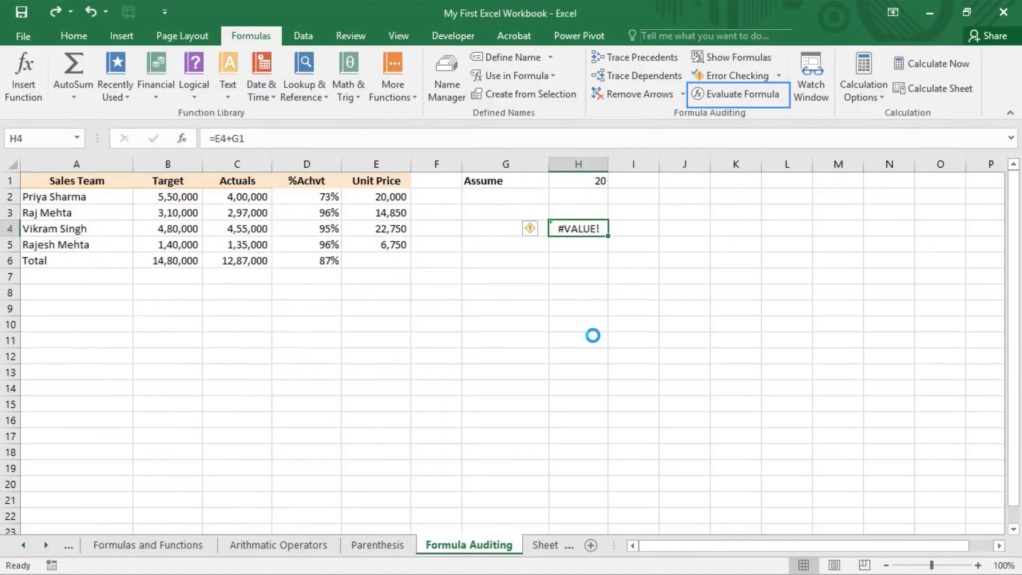
# Copy H4's formula into H7 and repoint its references to make =D6+G1
pyautogui.hotkey('ctrl', 'c')
pyautogui.click(571, 281)
pyautogui.hotkey('ctrl', 'v')
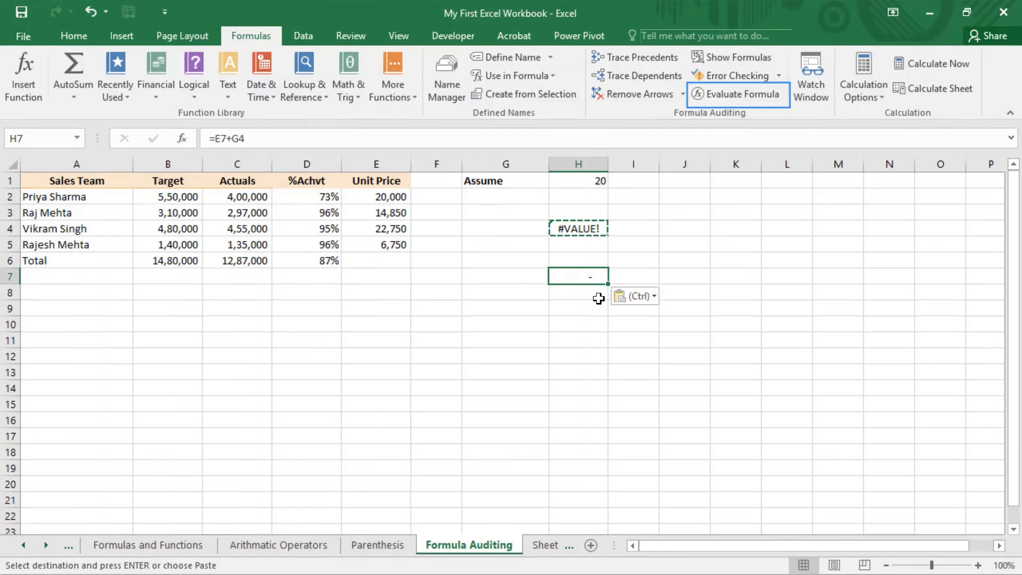
pyautogui.press('F2')
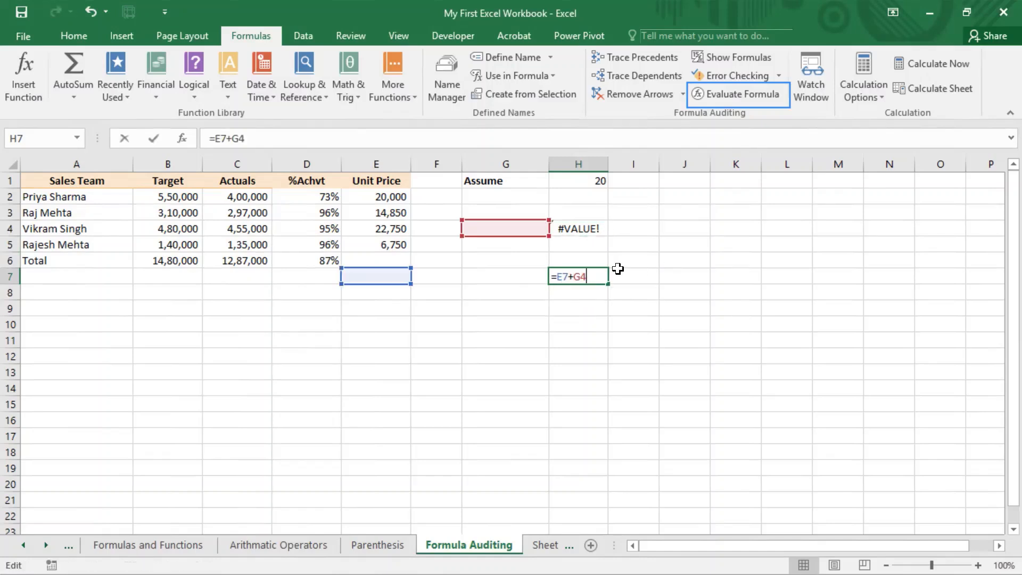
pyautogui.moveTo(520, 214); pyautogui.dragTo(508, 180)
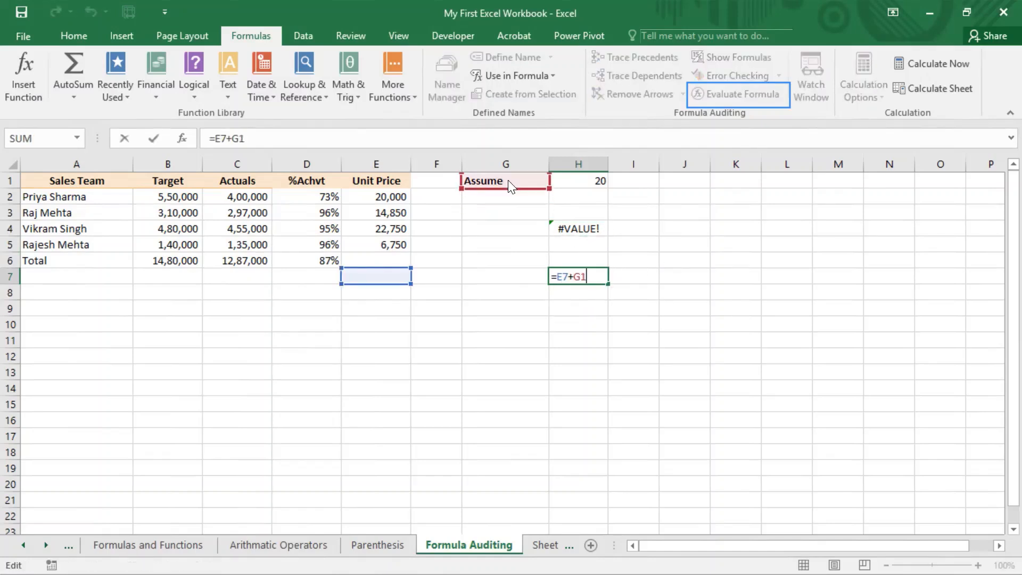
pyautogui.moveTo(374, 265); pyautogui.dragTo(330, 266)
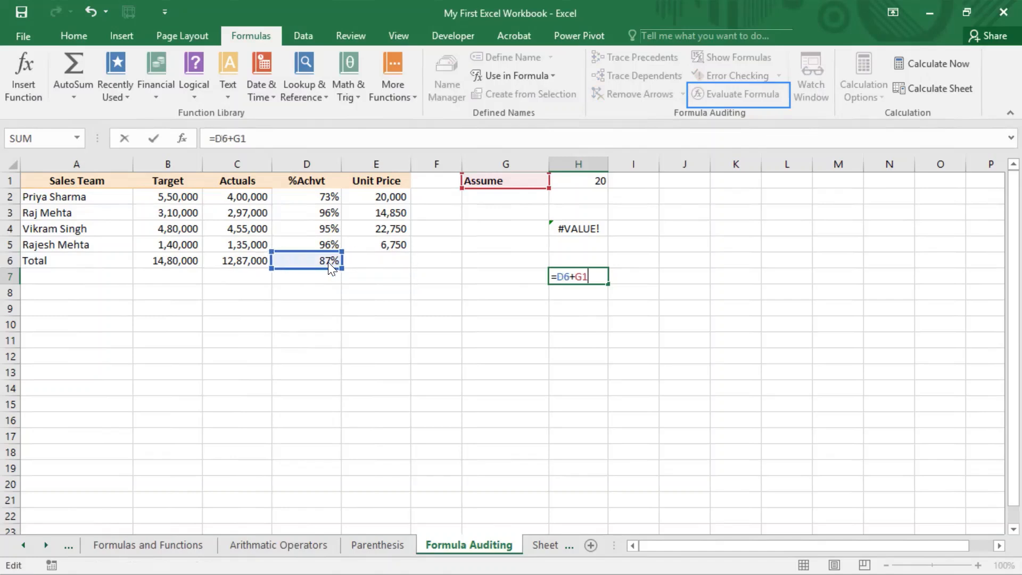
pyautogui.press('Return')
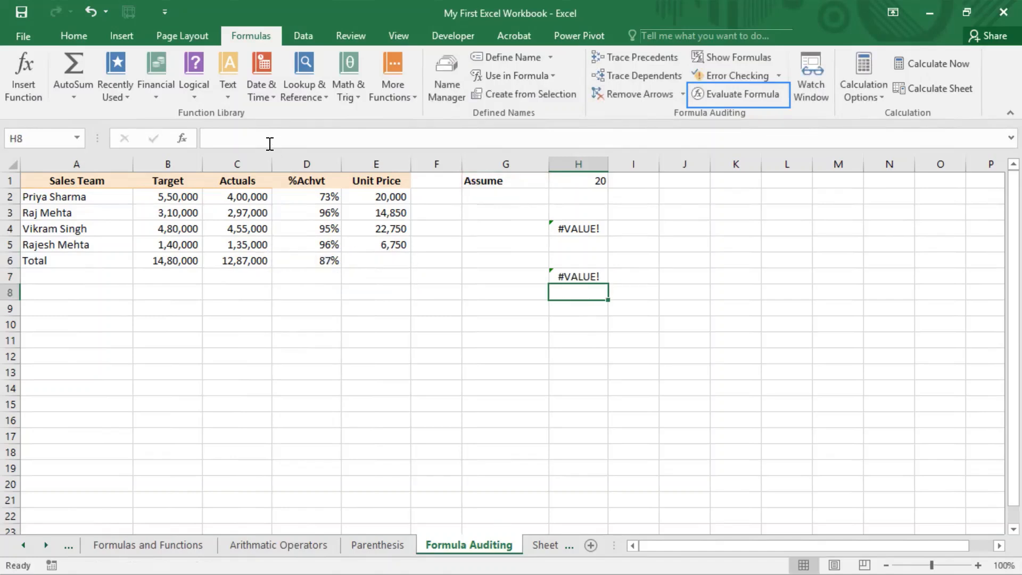
# Run Error Checking from H4, moving back and forth between the H4 and H7 errors
pyautogui.click(578, 230)
pyautogui.click(755, 75)
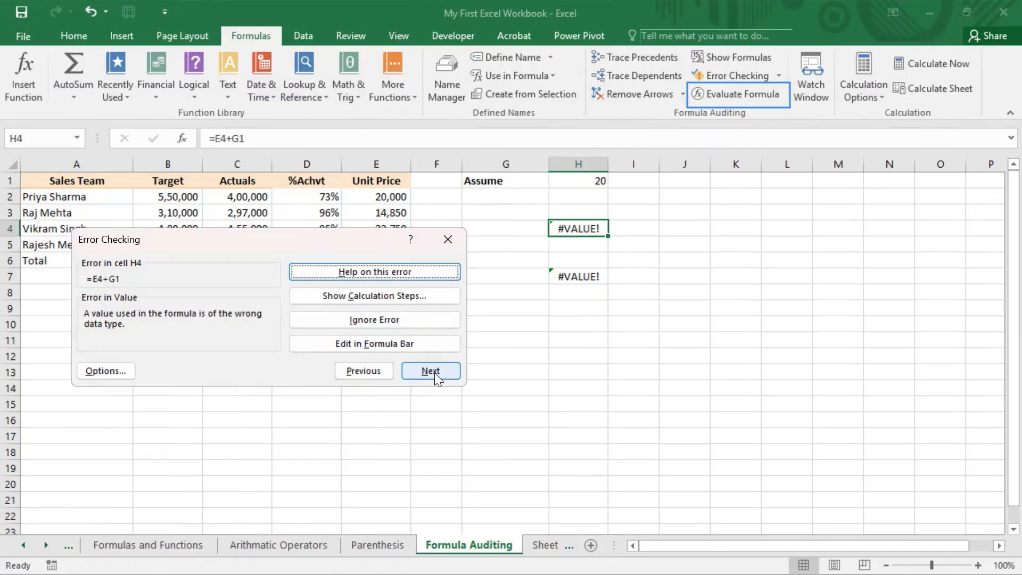
pyautogui.click(433, 371)
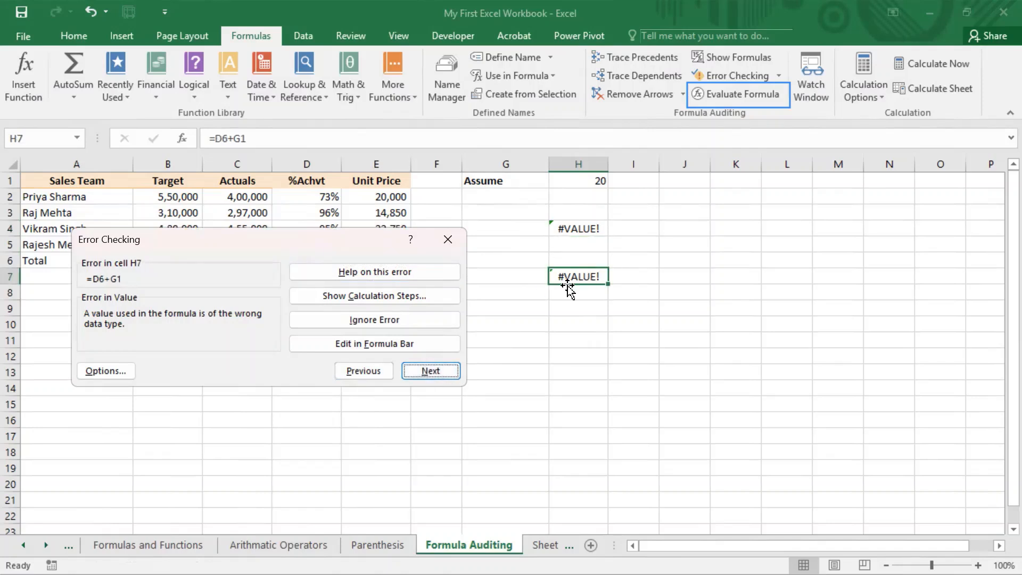
pyautogui.click(369, 371)
pyautogui.click(430, 370)
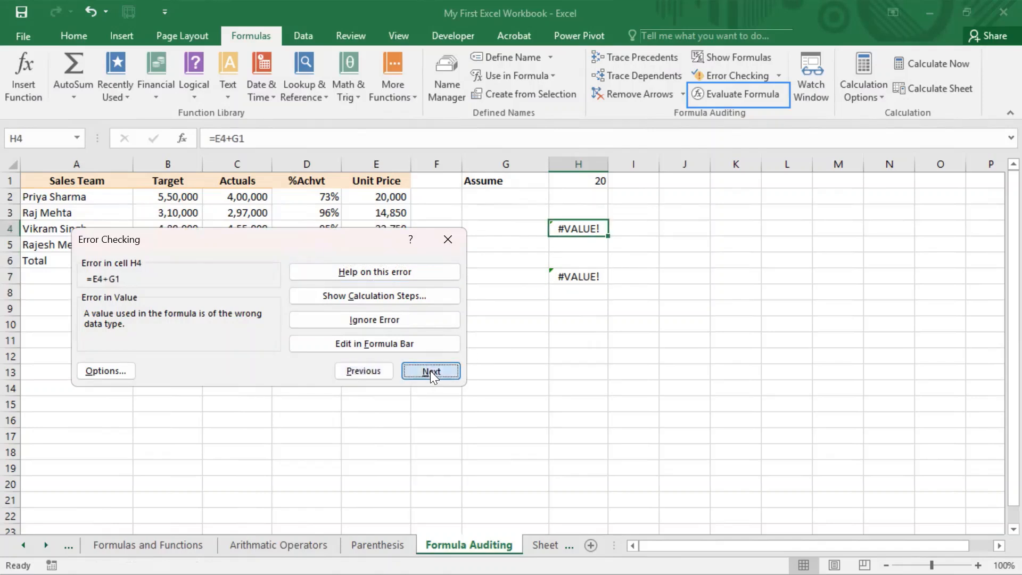
pyautogui.click(361, 371)
pyautogui.click(431, 369)
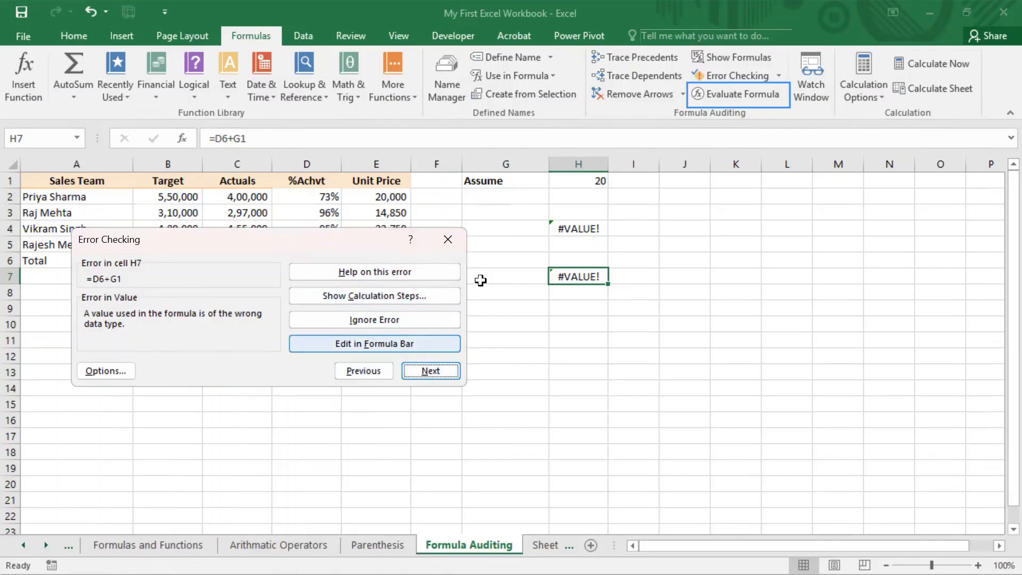
# Preview H7's calculation as 0.8695945945945945+"Assume", then close both error windows
pyautogui.click(373, 294)
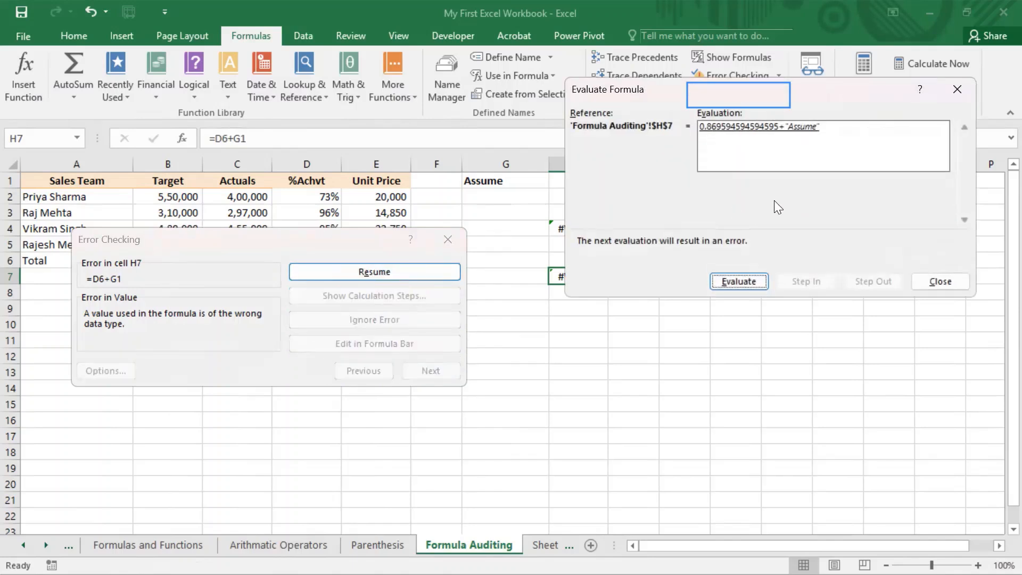
pyautogui.click(947, 281)
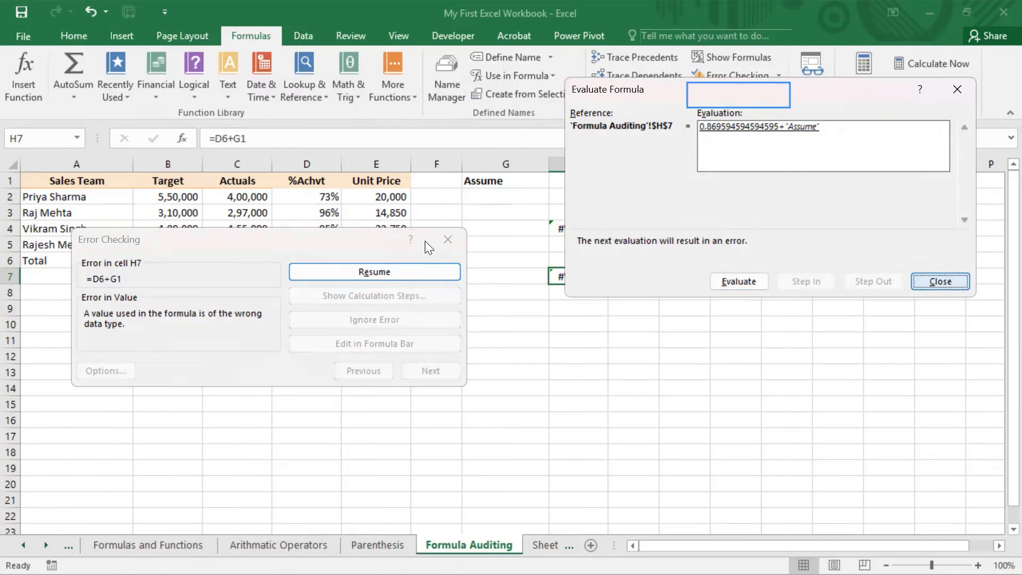
pyautogui.click(438, 239)
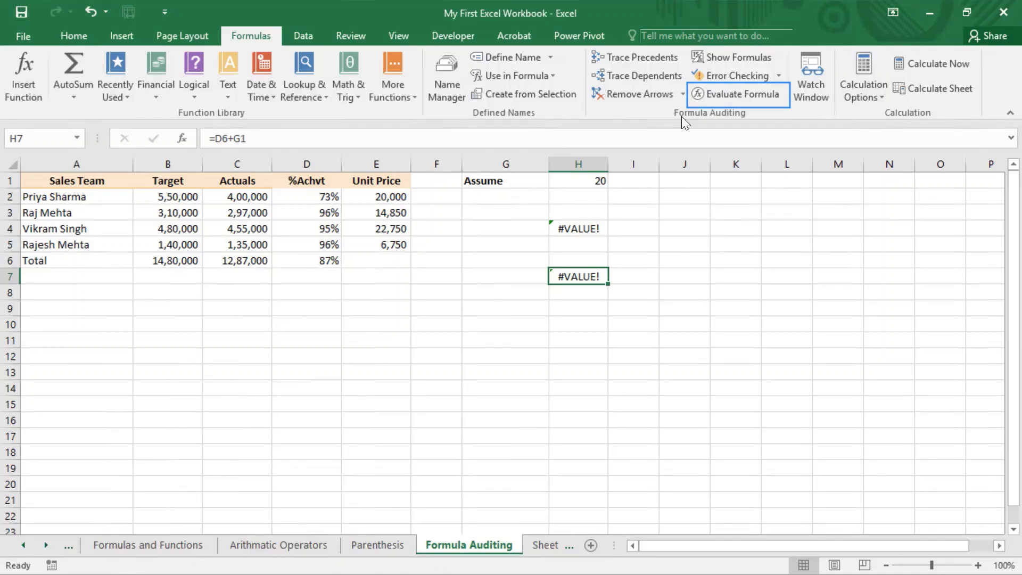
# Open Evaluate Formula for H7's D6+G1 and move the dialog below the sales table
pyautogui.click(738, 98)
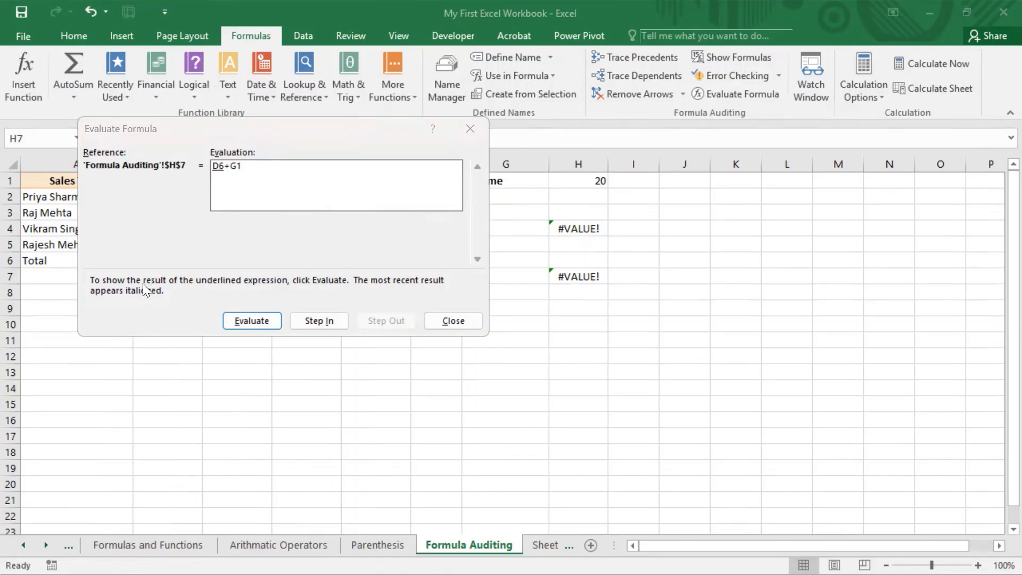
pyautogui.click(253, 286)
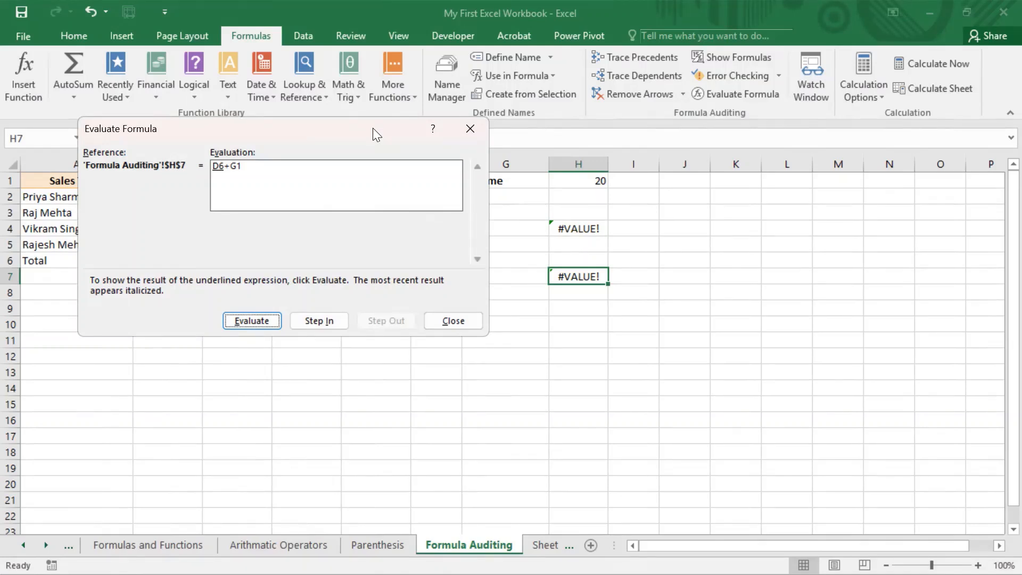
pyautogui.moveTo(373, 129); pyautogui.dragTo(337, 271)
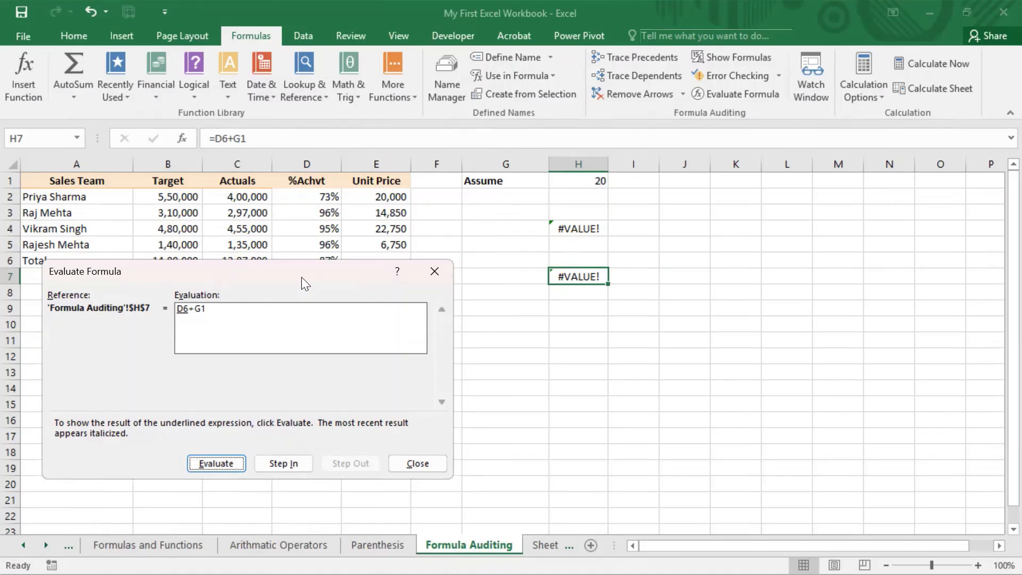
pyautogui.moveTo(302, 277); pyautogui.dragTo(281, 138)
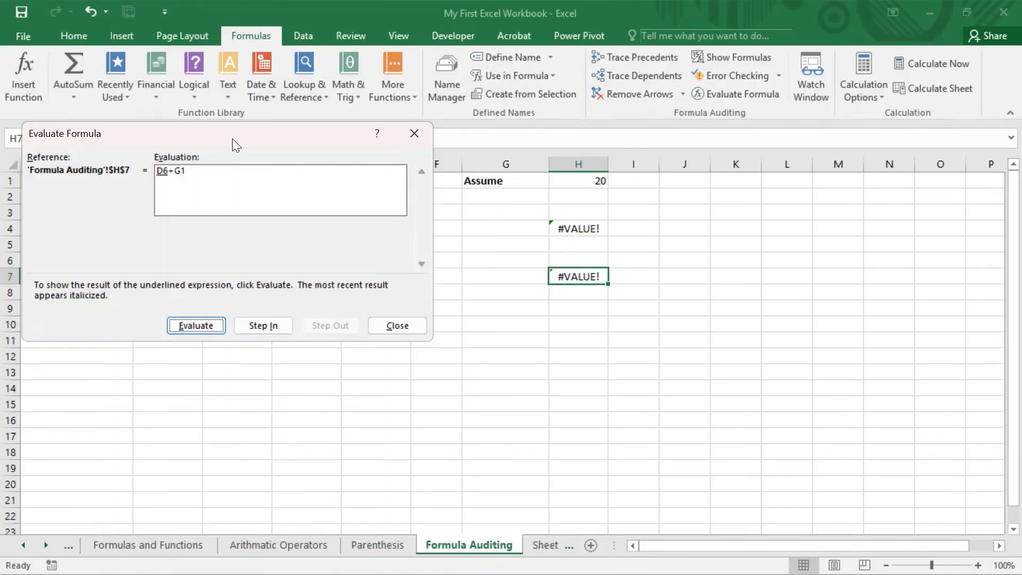
pyautogui.moveTo(233, 140); pyautogui.dragTo(241, 33)
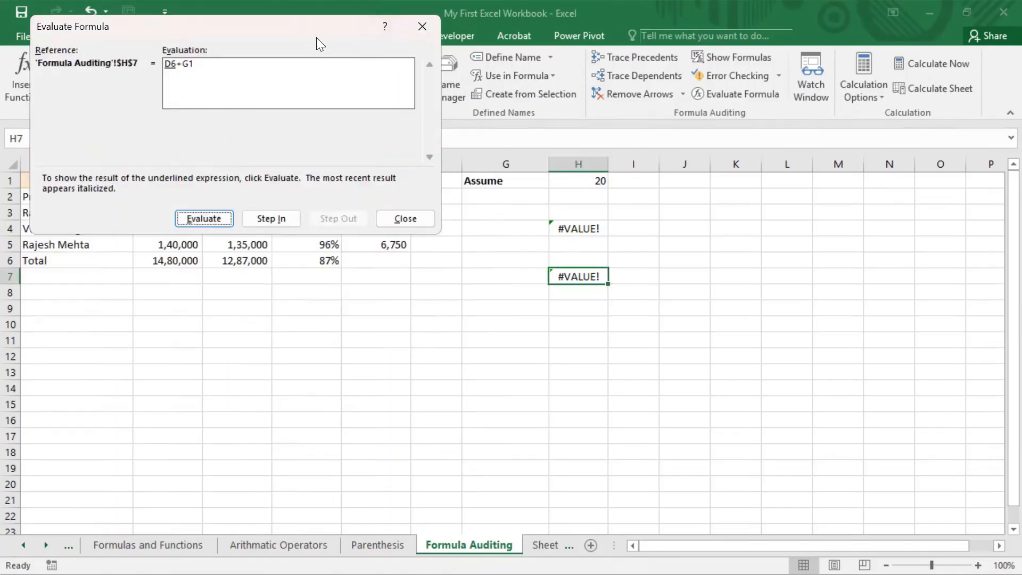
pyautogui.moveTo(316, 37); pyautogui.dragTo(343, 306)
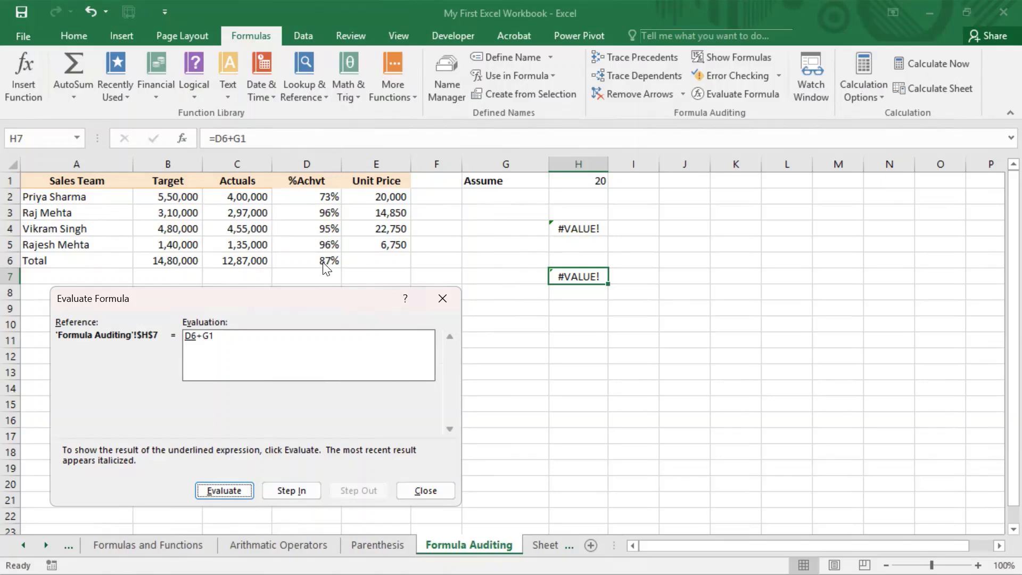
# Step into D6 and C6, evaluate SUM(C2:C5), and step out so D6 reads 1287000/B6
pyautogui.click(285, 488)
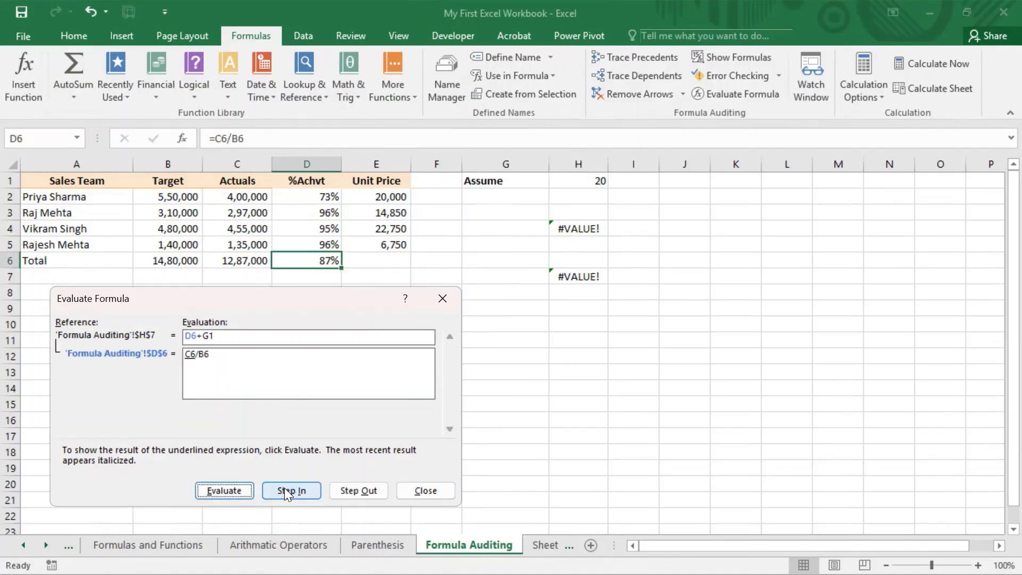
pyautogui.click(302, 491)
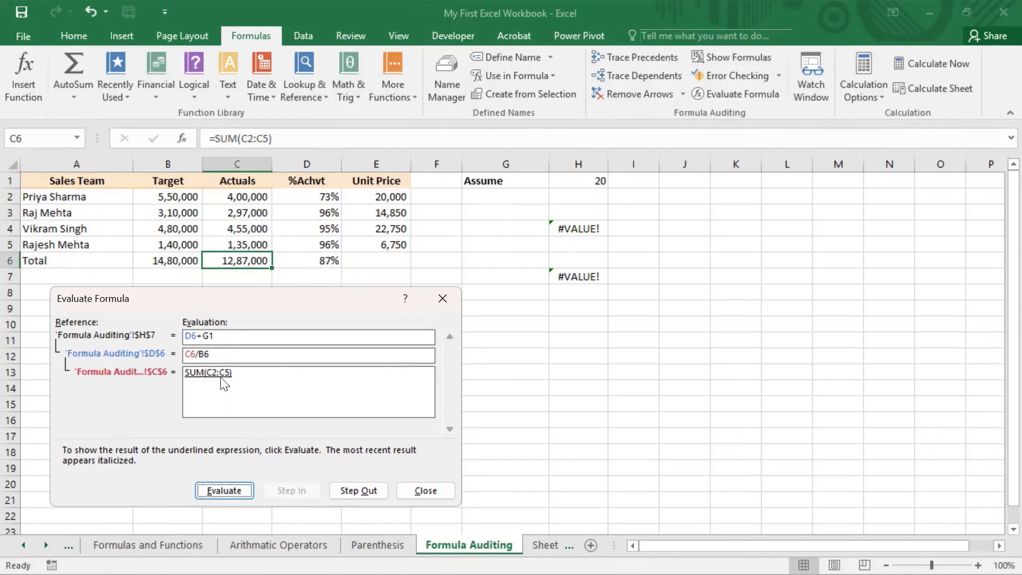
pyautogui.click(1005, 475)
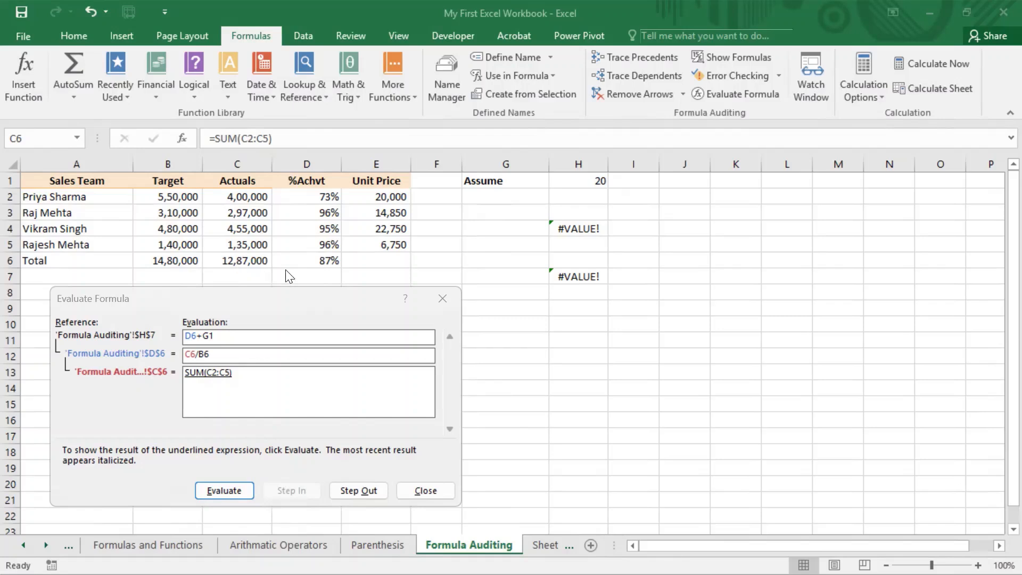
pyautogui.click(227, 495)
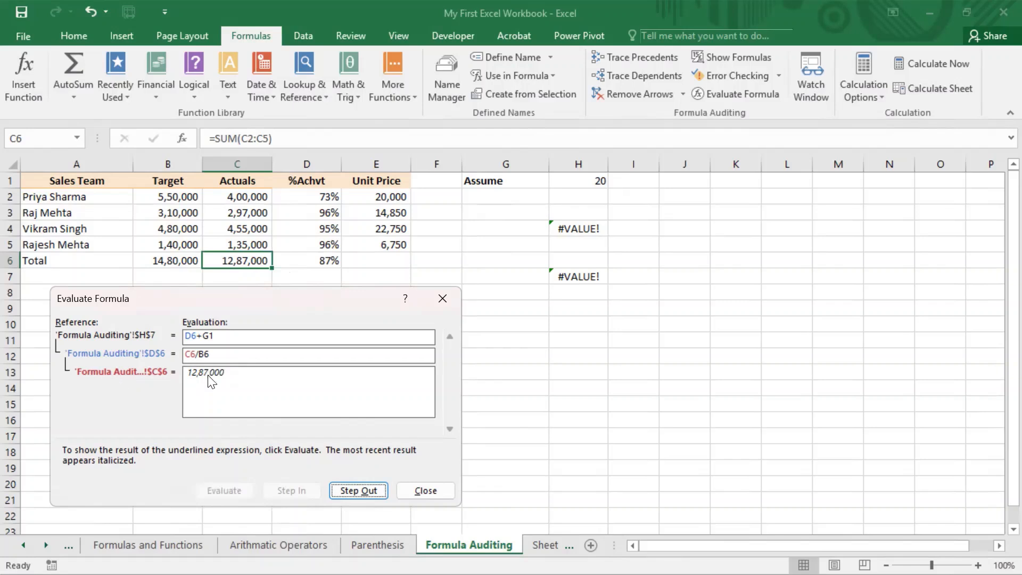
pyautogui.click(353, 488)
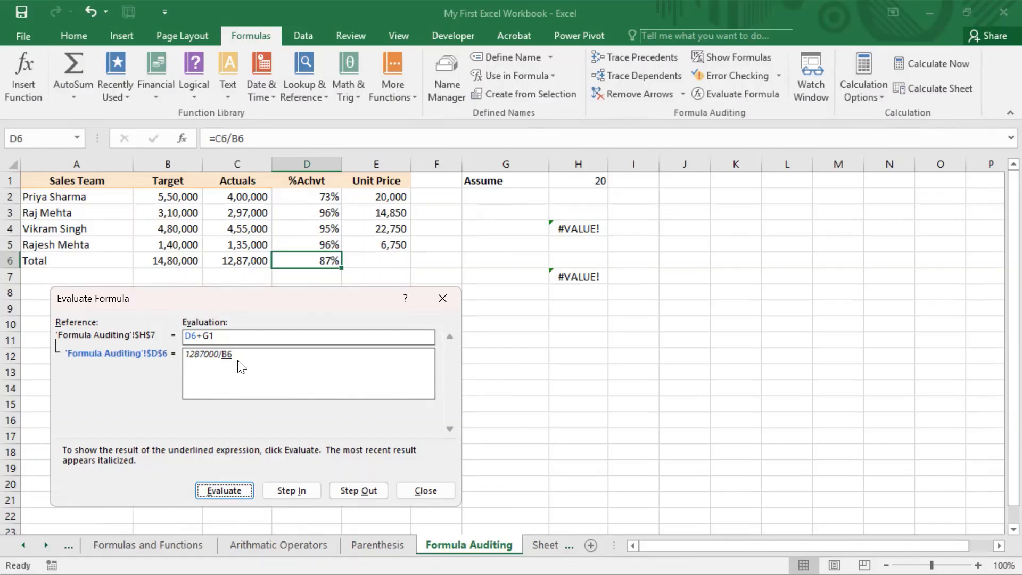
# Step out to H7, resolve G1 to "Assume", reach #VALUE!, and close the evaluation
pyautogui.click(354, 493)
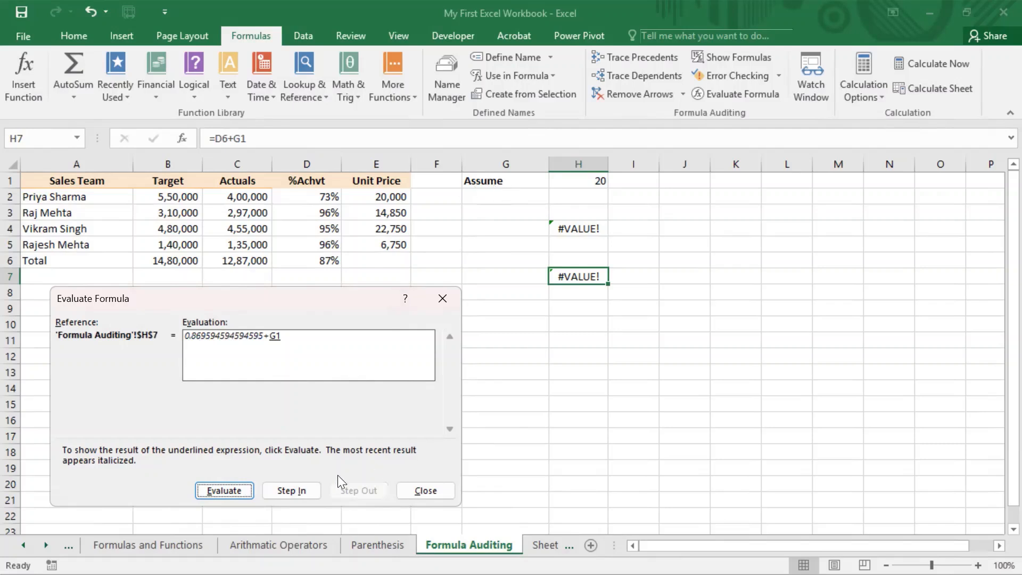
pyautogui.click(240, 494)
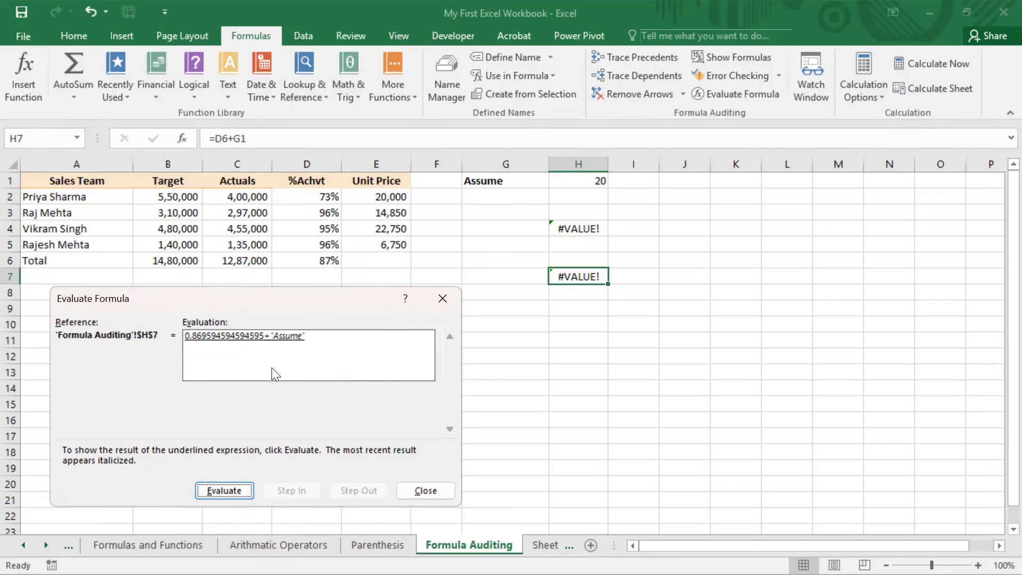
pyautogui.click(220, 491)
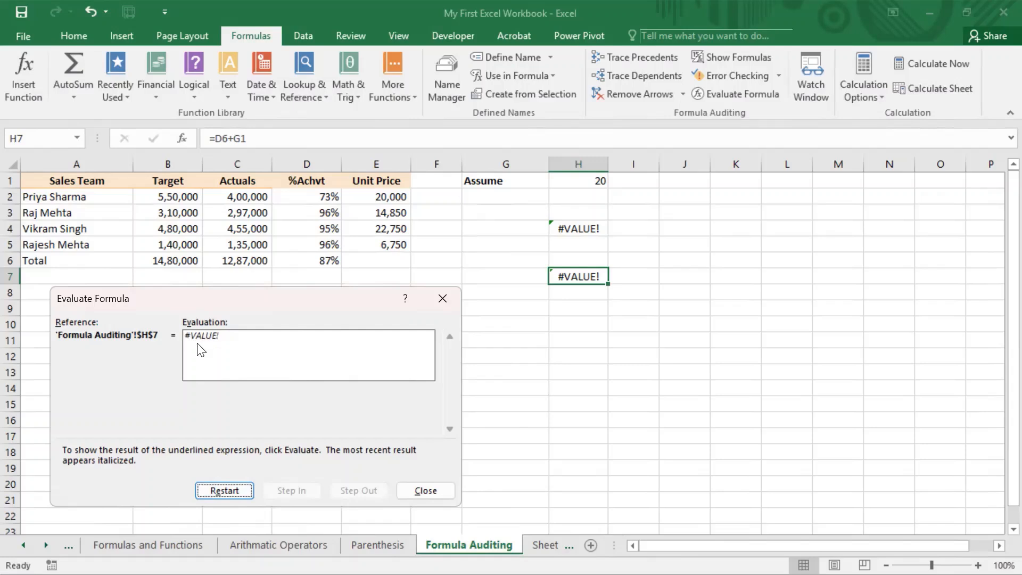
pyautogui.click(440, 493)
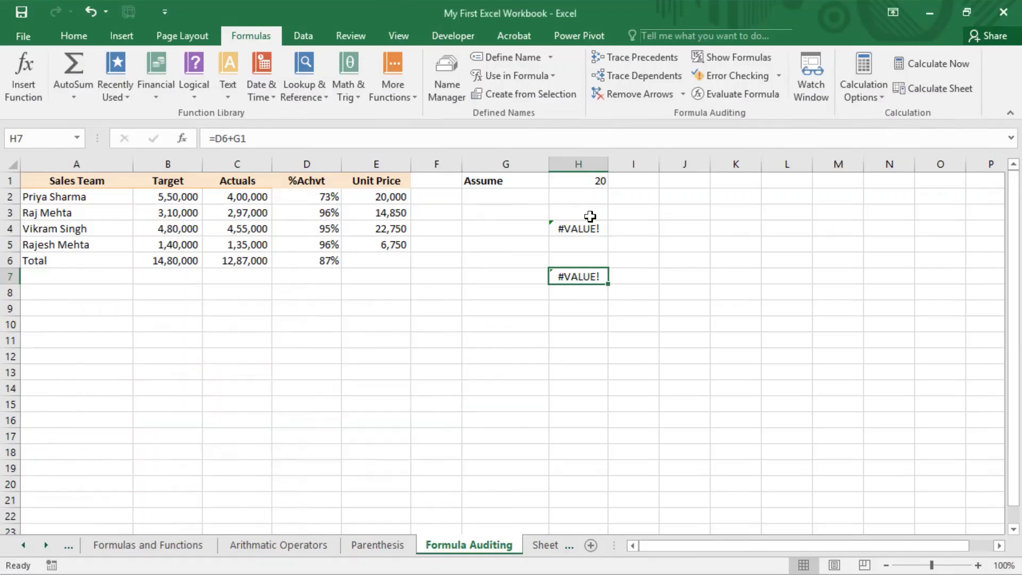
# Select H4, briefly open and close Error Checking, then open Evaluate Formula on E4+G1
pyautogui.click(580, 230)
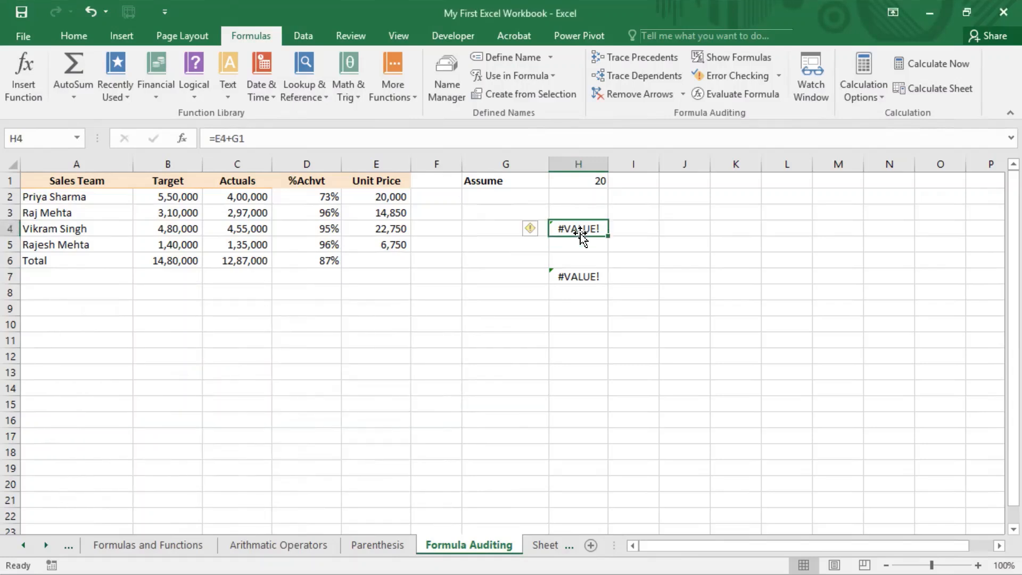
pyautogui.click(737, 76)
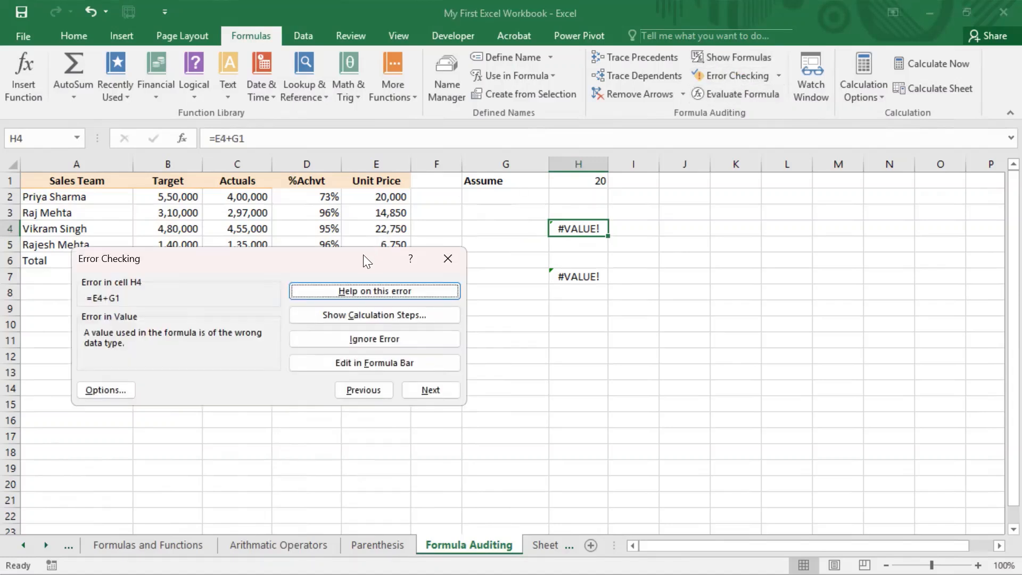
pyautogui.moveTo(363, 255); pyautogui.dragTo(319, 281)
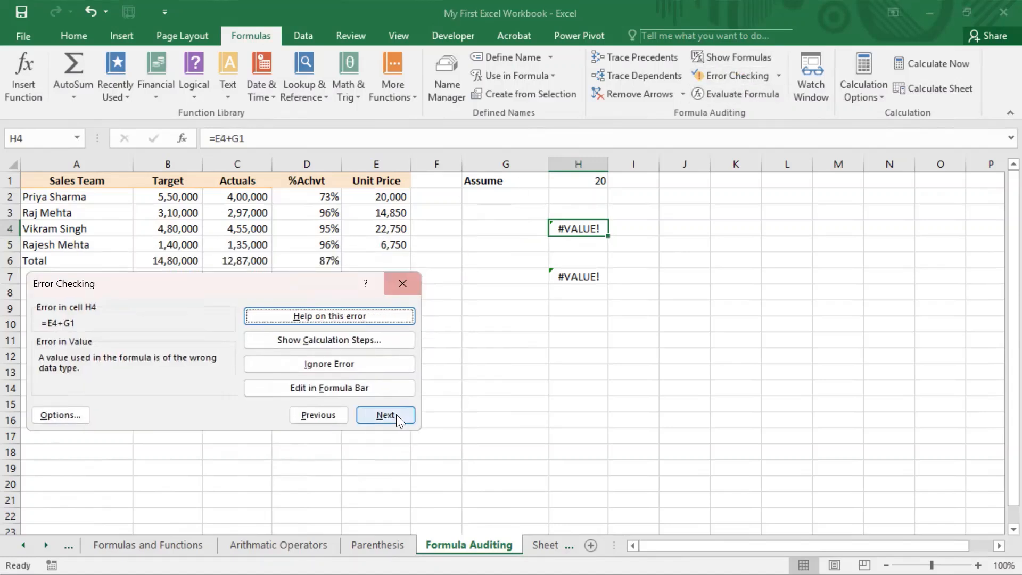
pyautogui.click(402, 293)
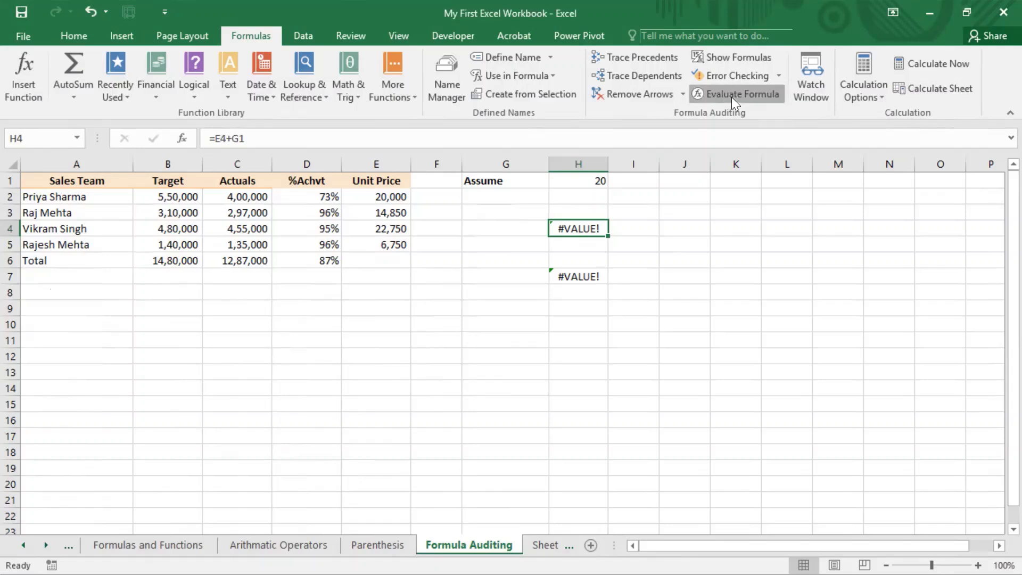
pyautogui.click(731, 97)
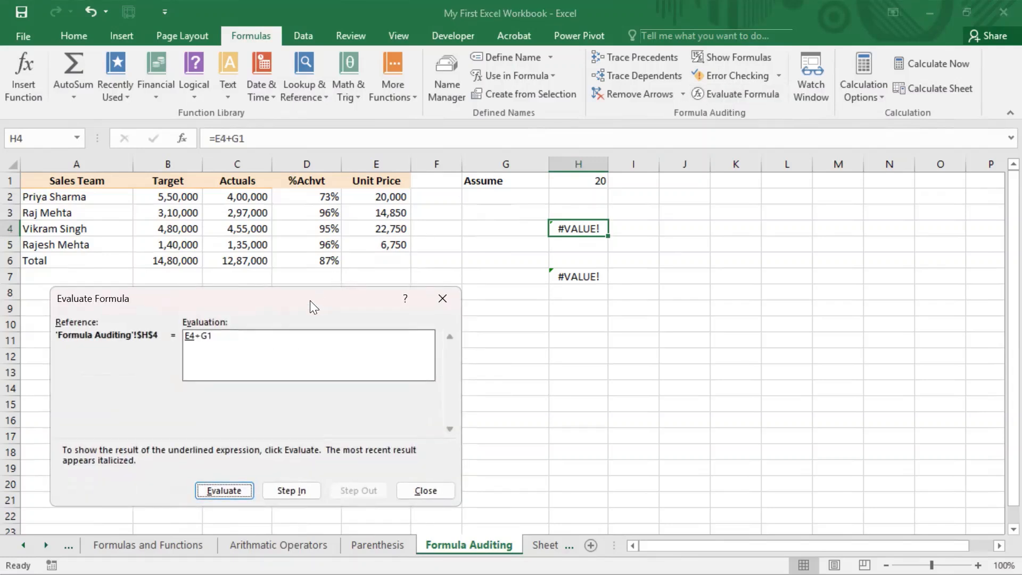
pyautogui.moveTo(310, 300); pyautogui.dragTo(303, 291)
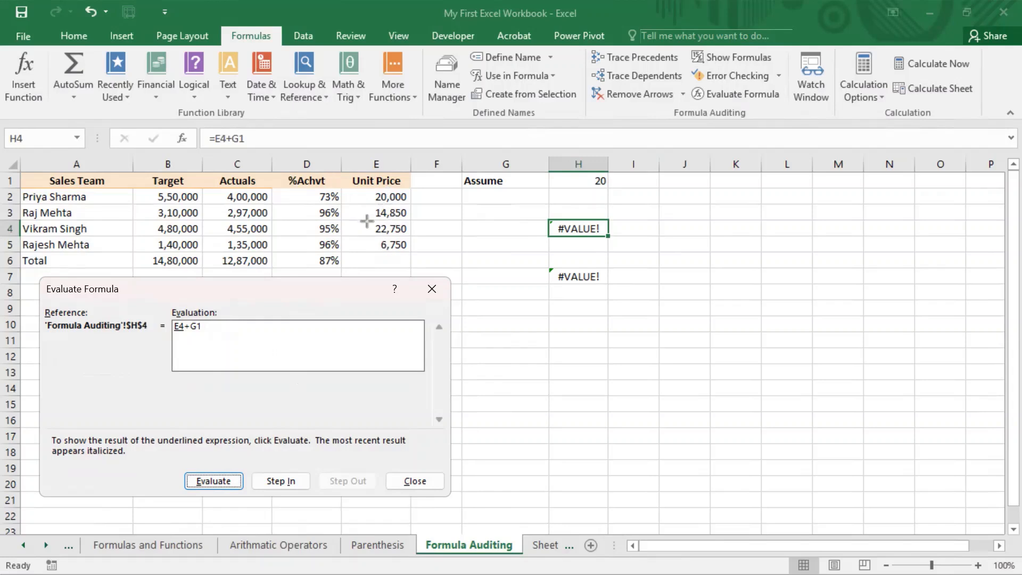
pyautogui.hotkey('ctrl', '2')
pyautogui.moveTo(341, 221)
pyautogui.mouseDown()
pyautogui.moveTo(375, 239)
pyautogui.moveTo(412, 239)
pyautogui.mouseUp()
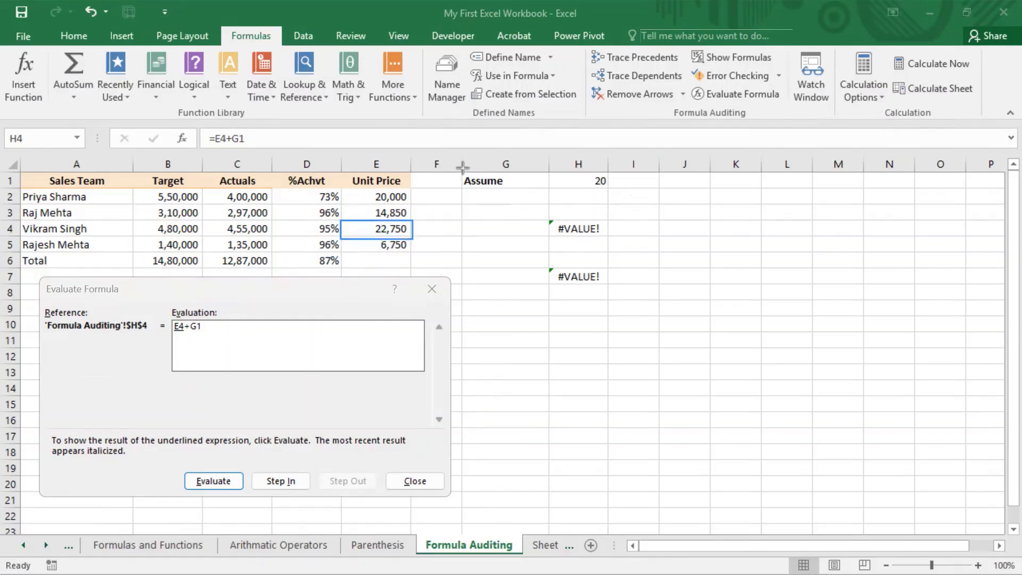
pyautogui.moveTo(462, 168)
pyautogui.mouseDown()
pyautogui.moveTo(487, 189)
pyautogui.moveTo(550, 191)
pyautogui.mouseUp()
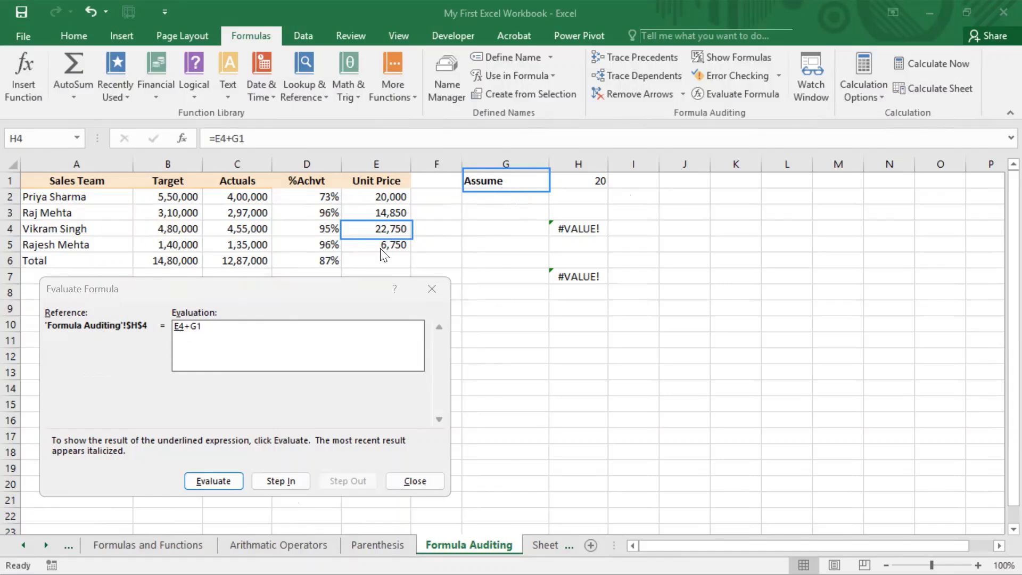
# Step into E4 and C4, then step out twice so H4 reads 22750+G1
pyautogui.click(273, 482)
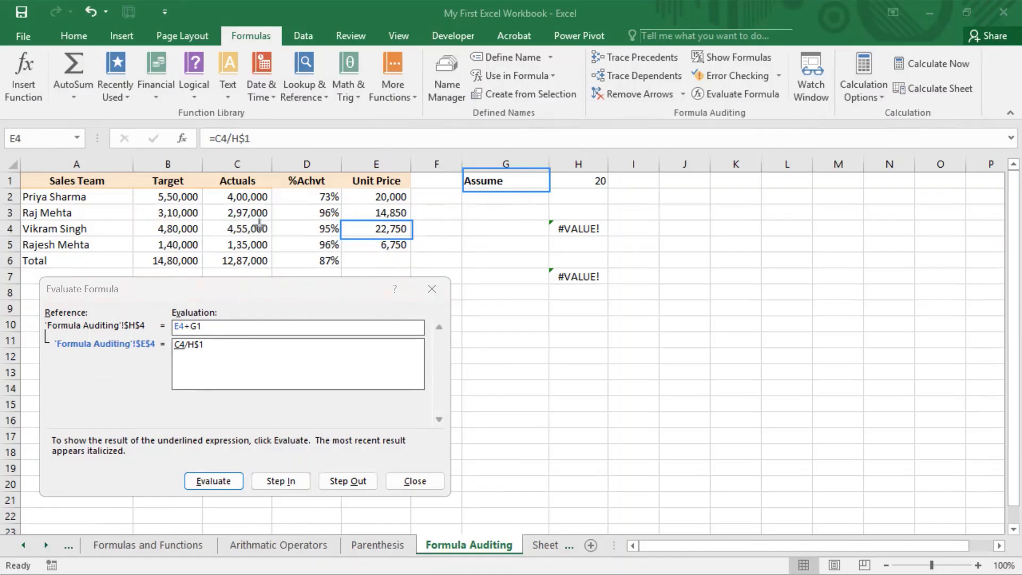
pyautogui.moveTo(203, 219); pyautogui.dragTo(271, 235)
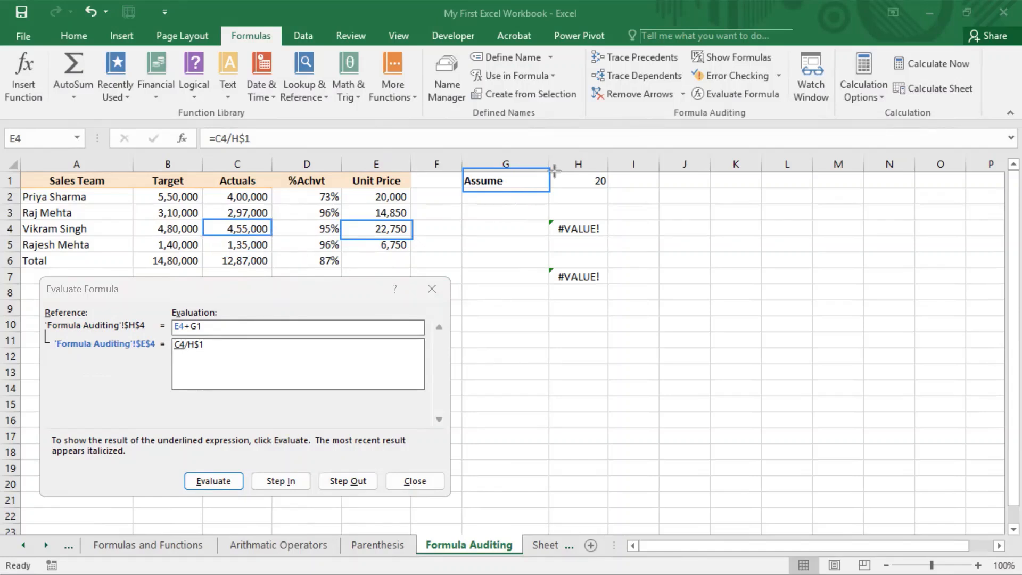
pyautogui.moveTo(555, 171); pyautogui.dragTo(613, 192)
pyautogui.click(282, 480)
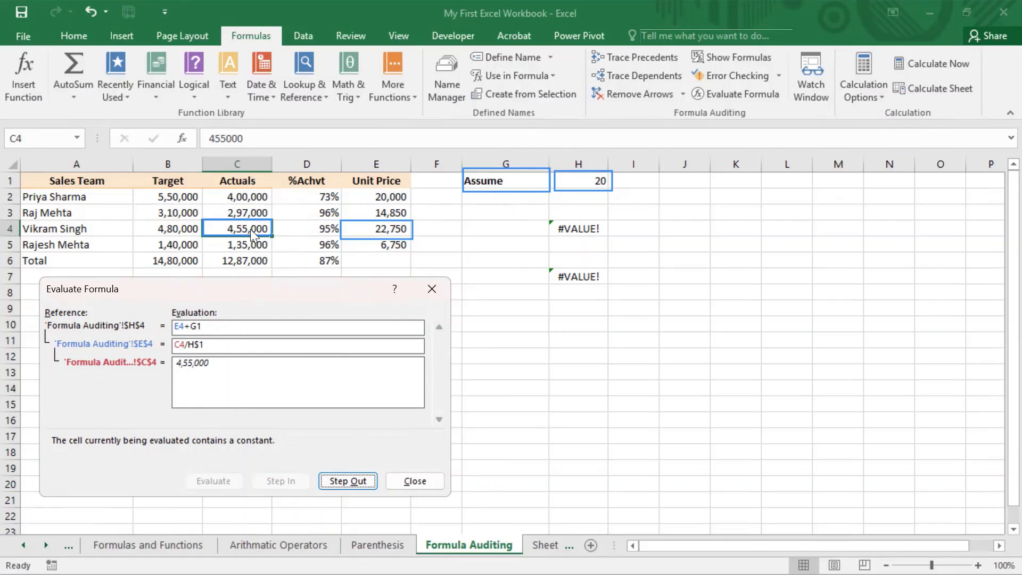
pyautogui.click(336, 481)
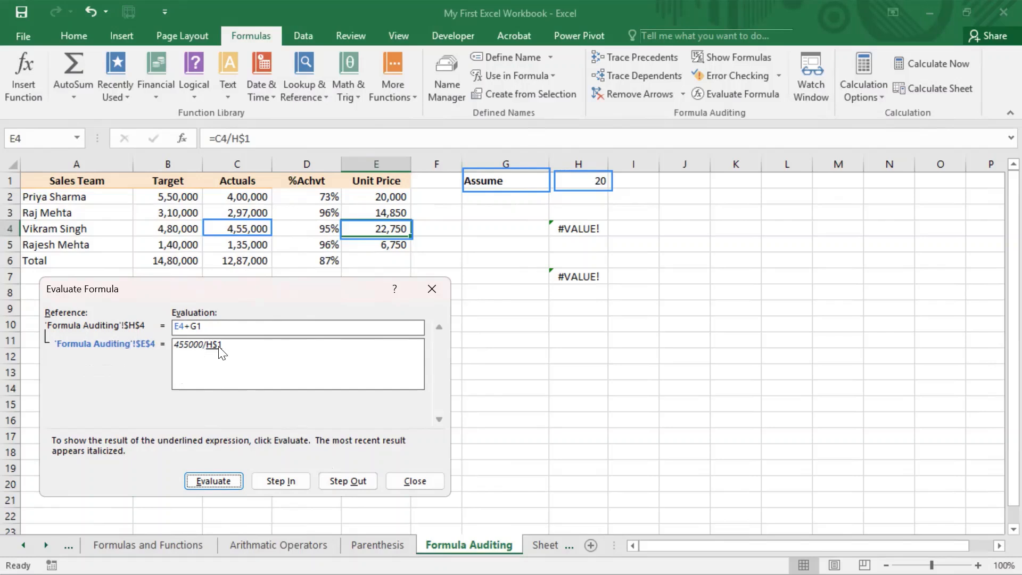
pyautogui.click(349, 482)
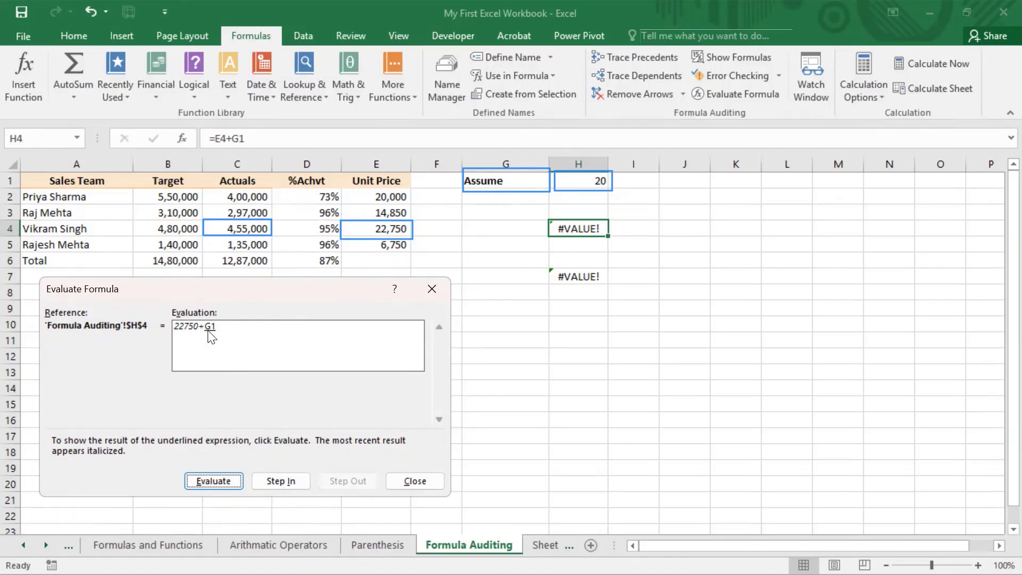
# Resolve G1 to "Assume", evaluate H4 to #VALUE!, and close the evaluation
pyautogui.click(215, 480)
pyautogui.click(222, 480)
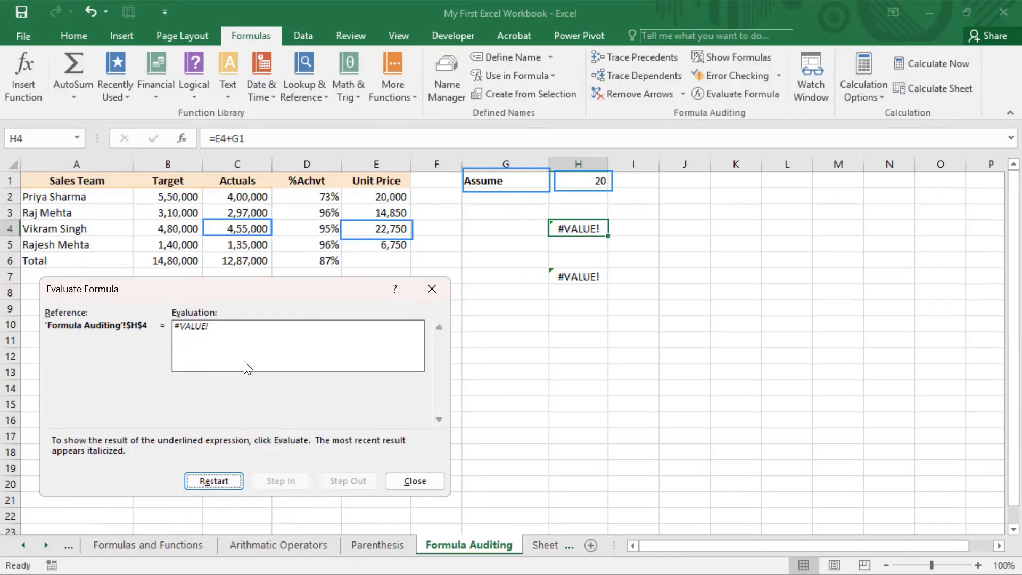
pyautogui.click(423, 482)
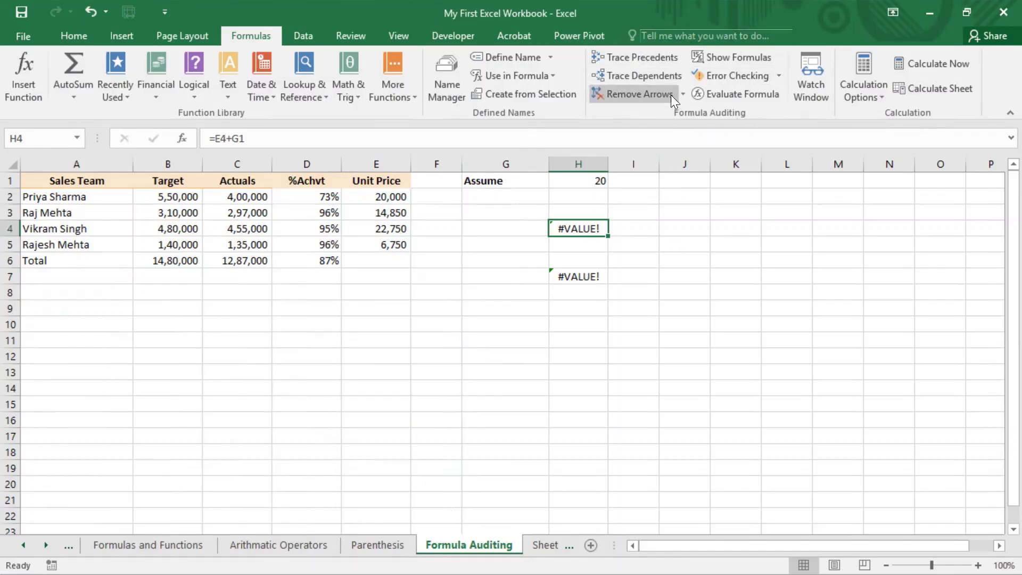
pyautogui.click(678, 2)
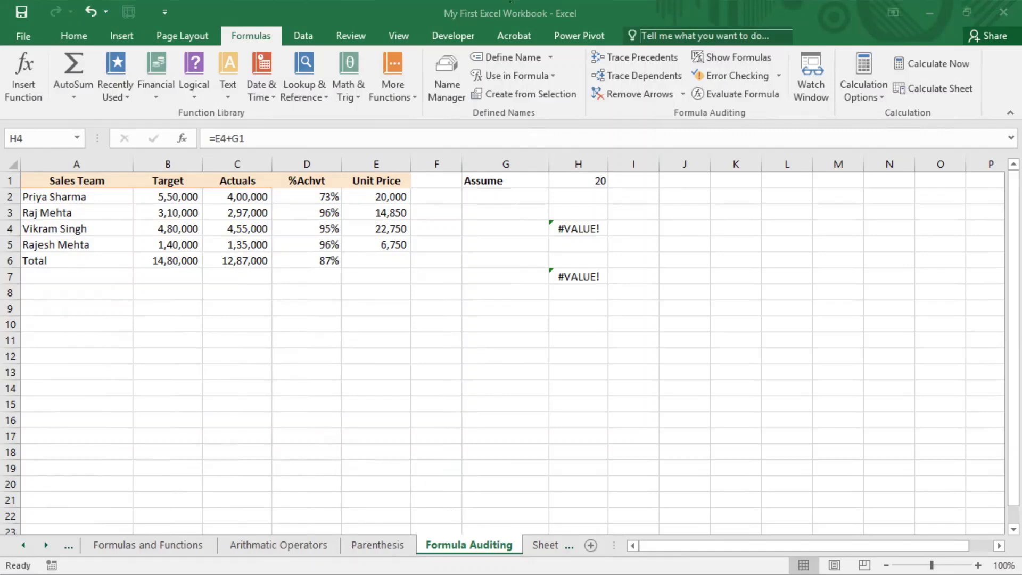